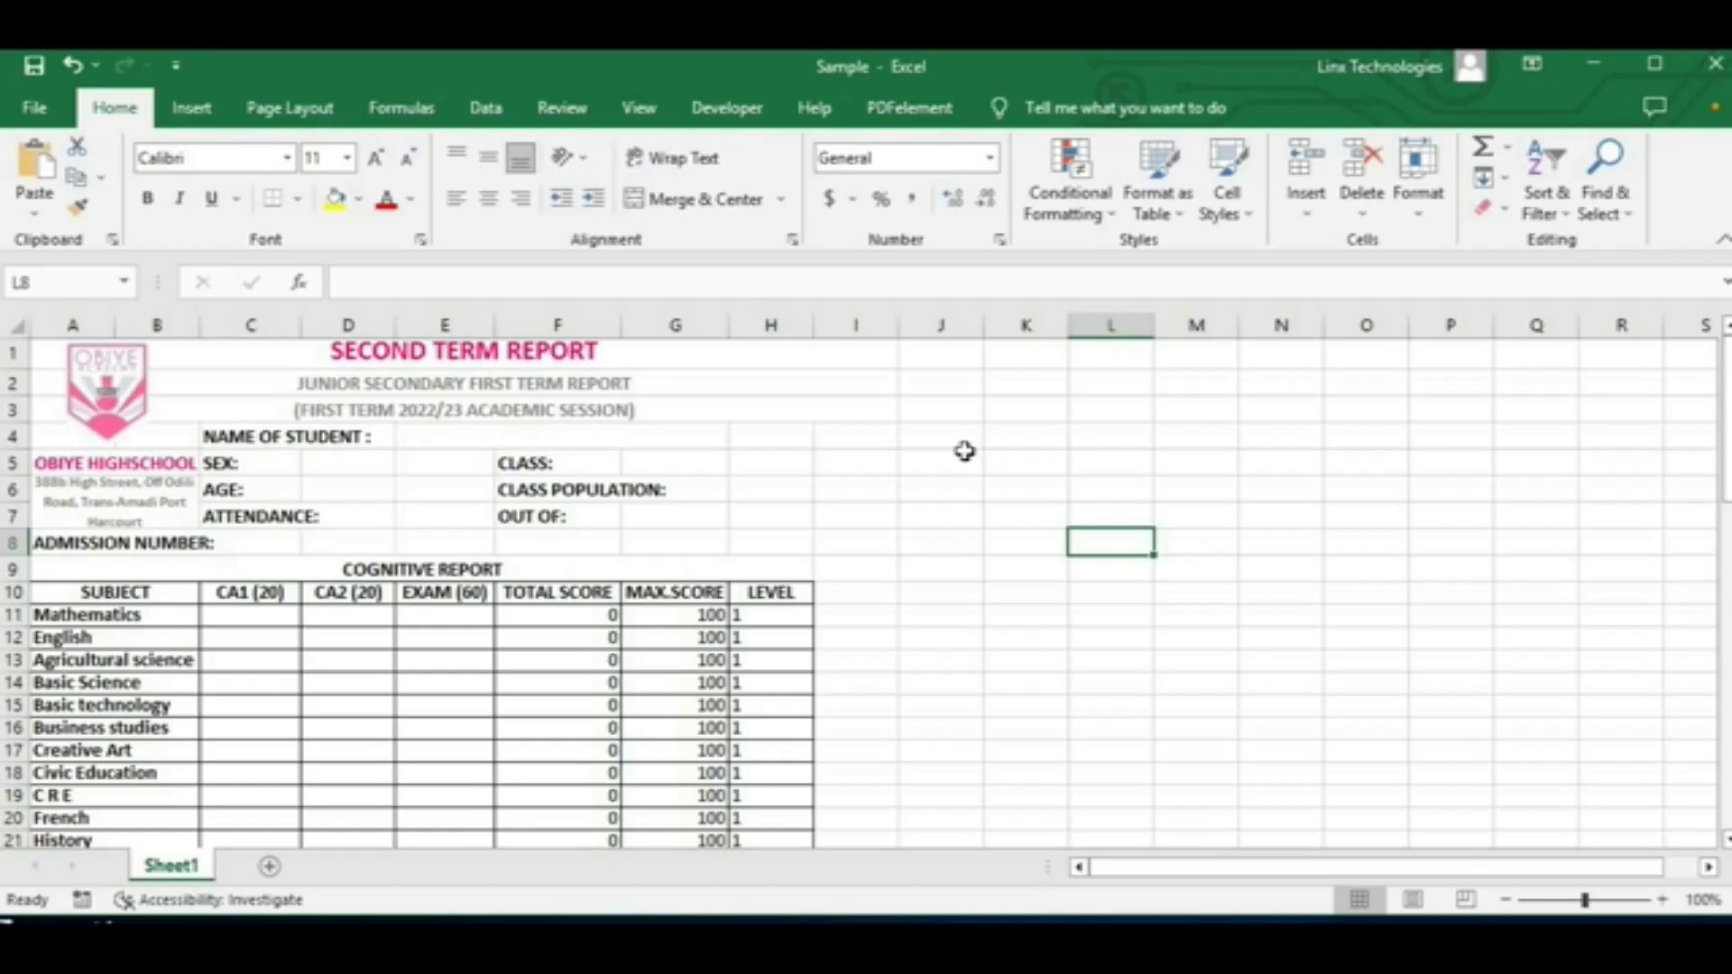
Step: Enable the Developer tab in the ribbon customization options
click(731, 113)
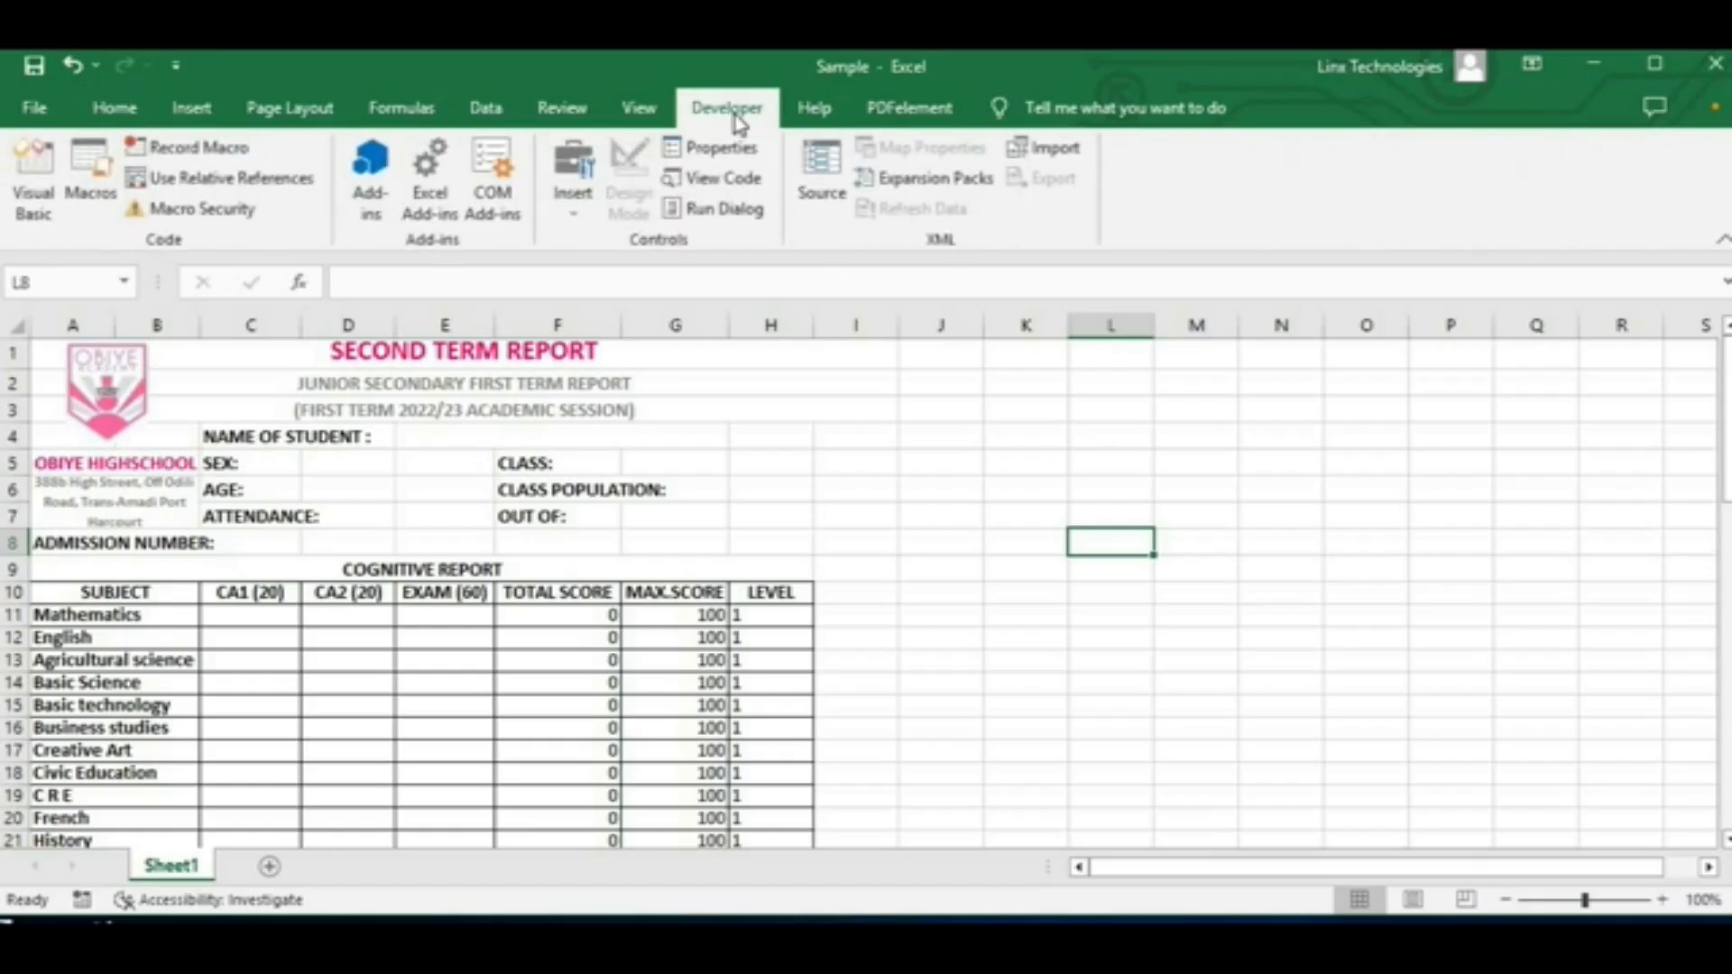
click(112, 118)
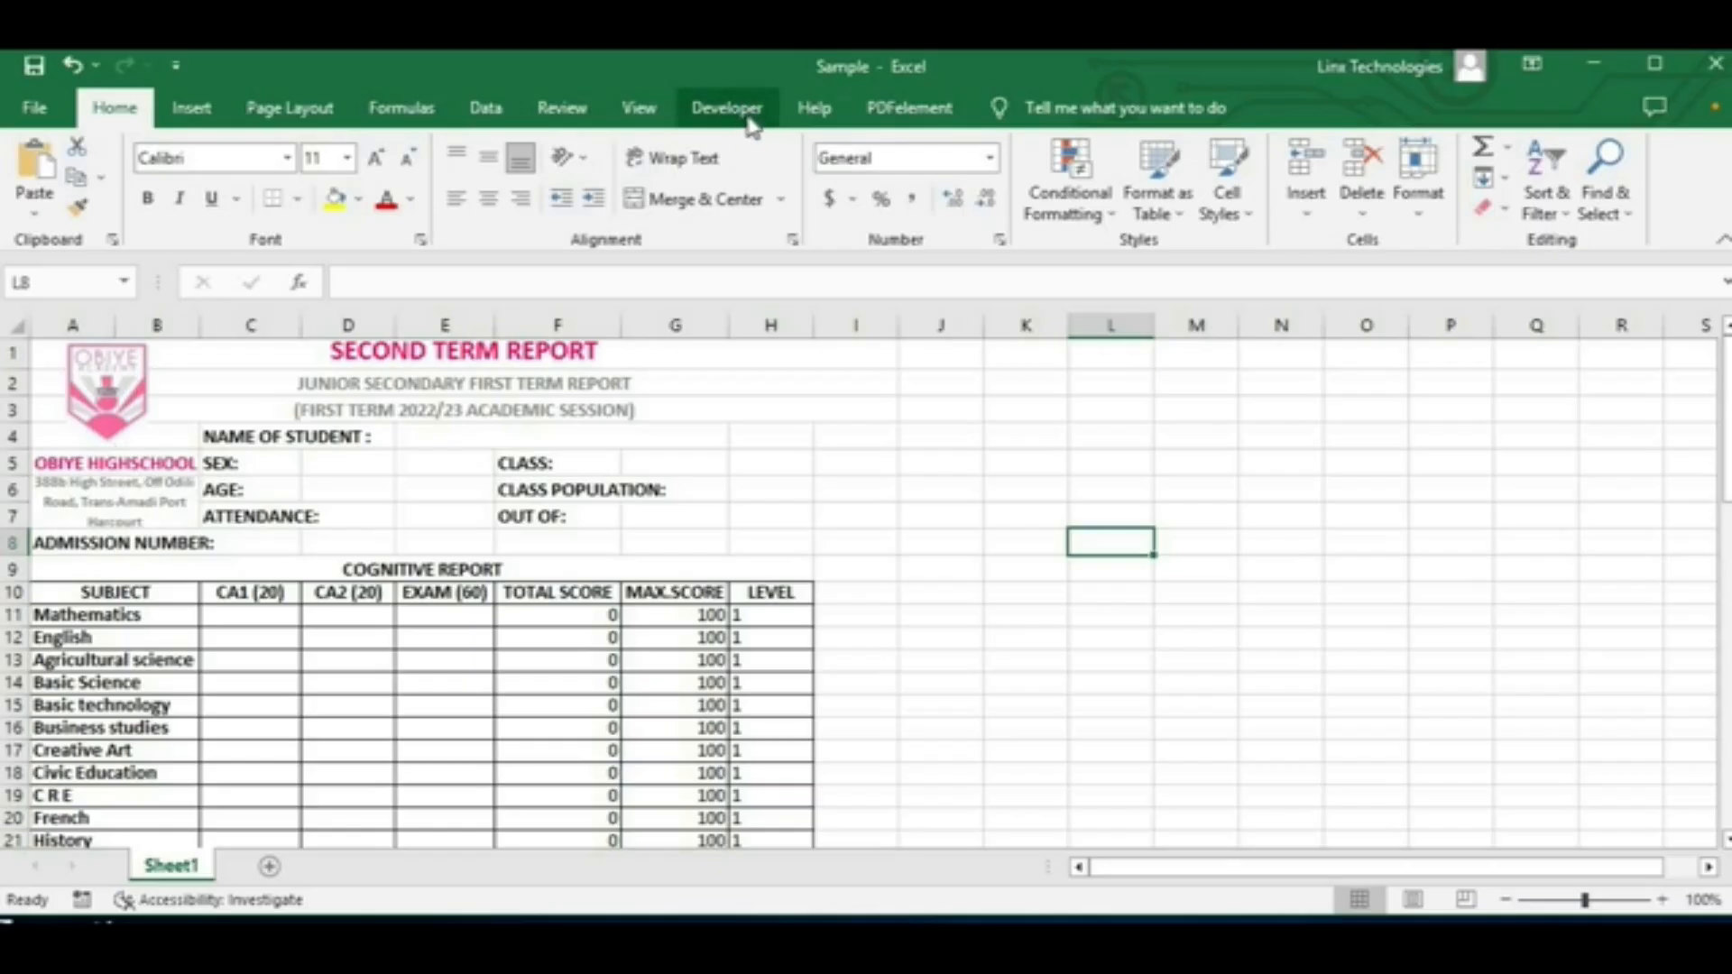
right_click(1714, 205)
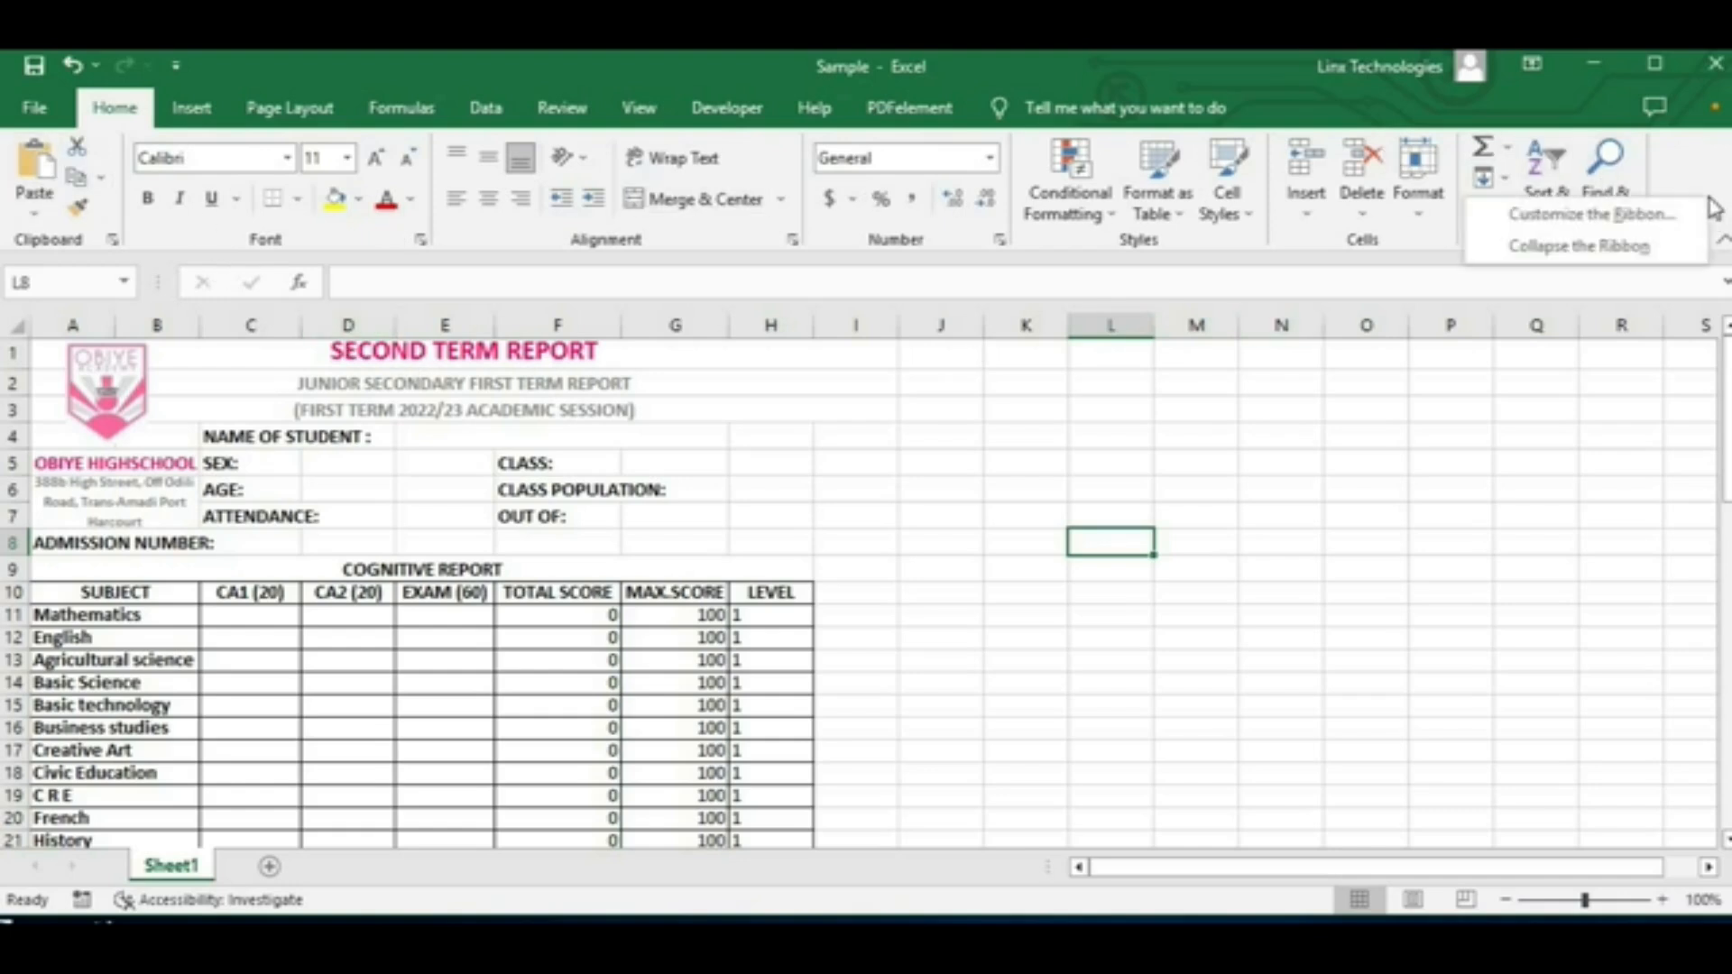
click(1596, 214)
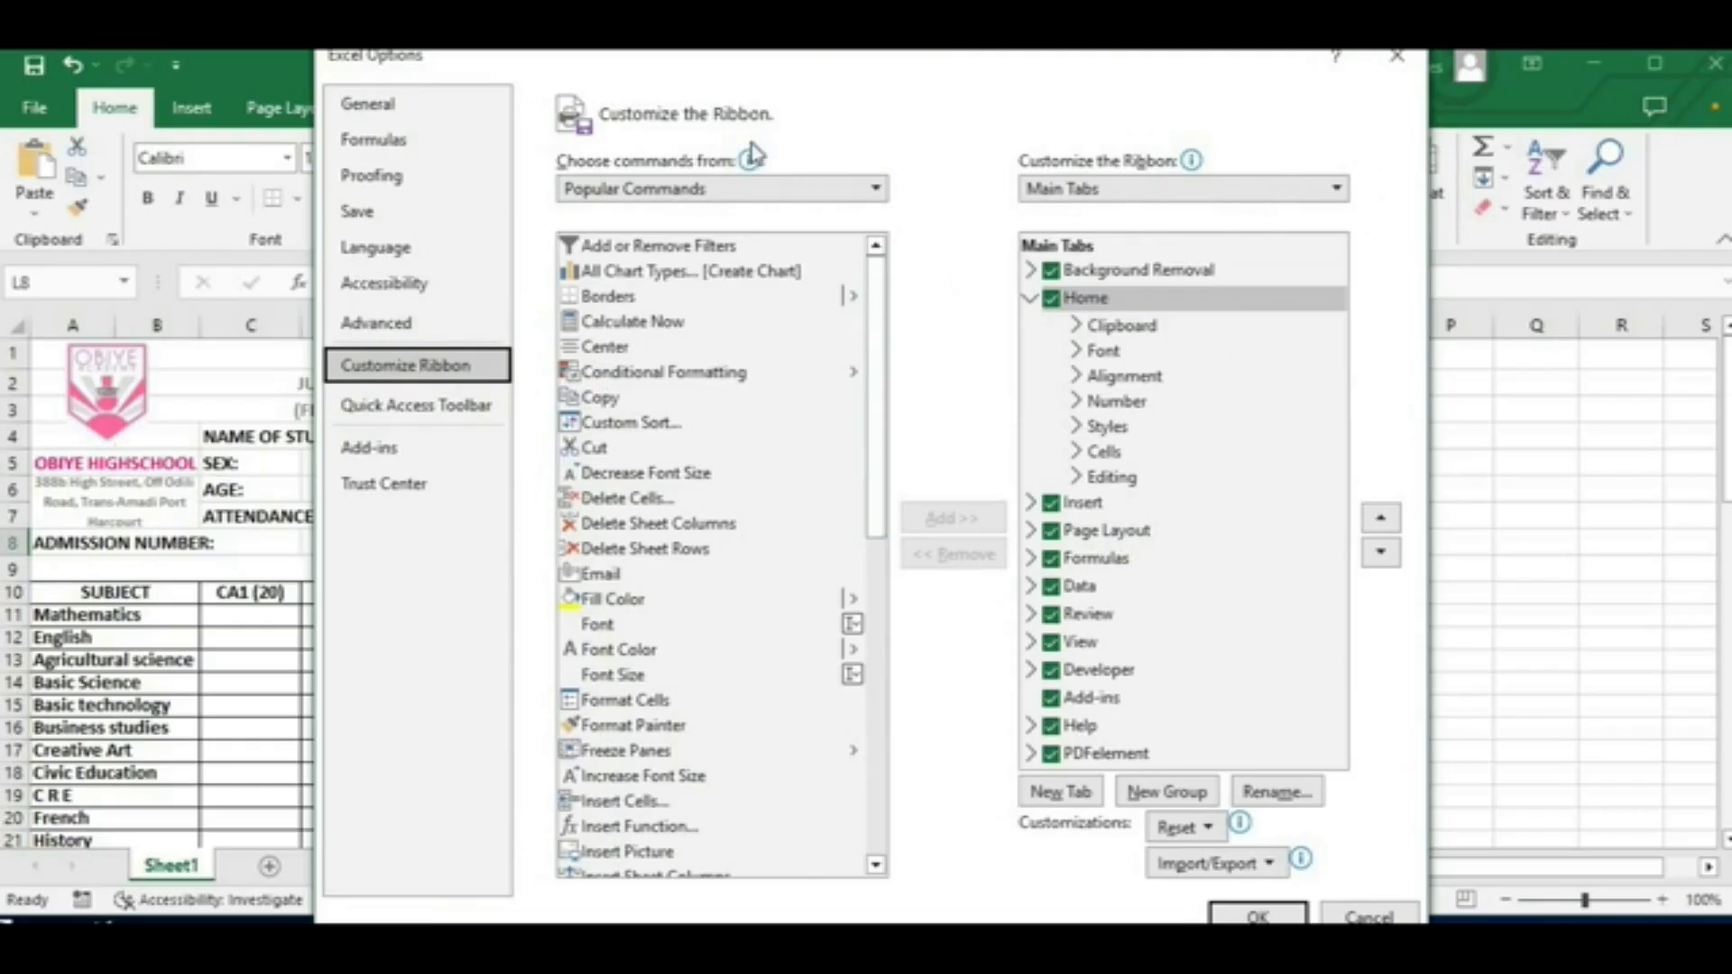
click(1031, 298)
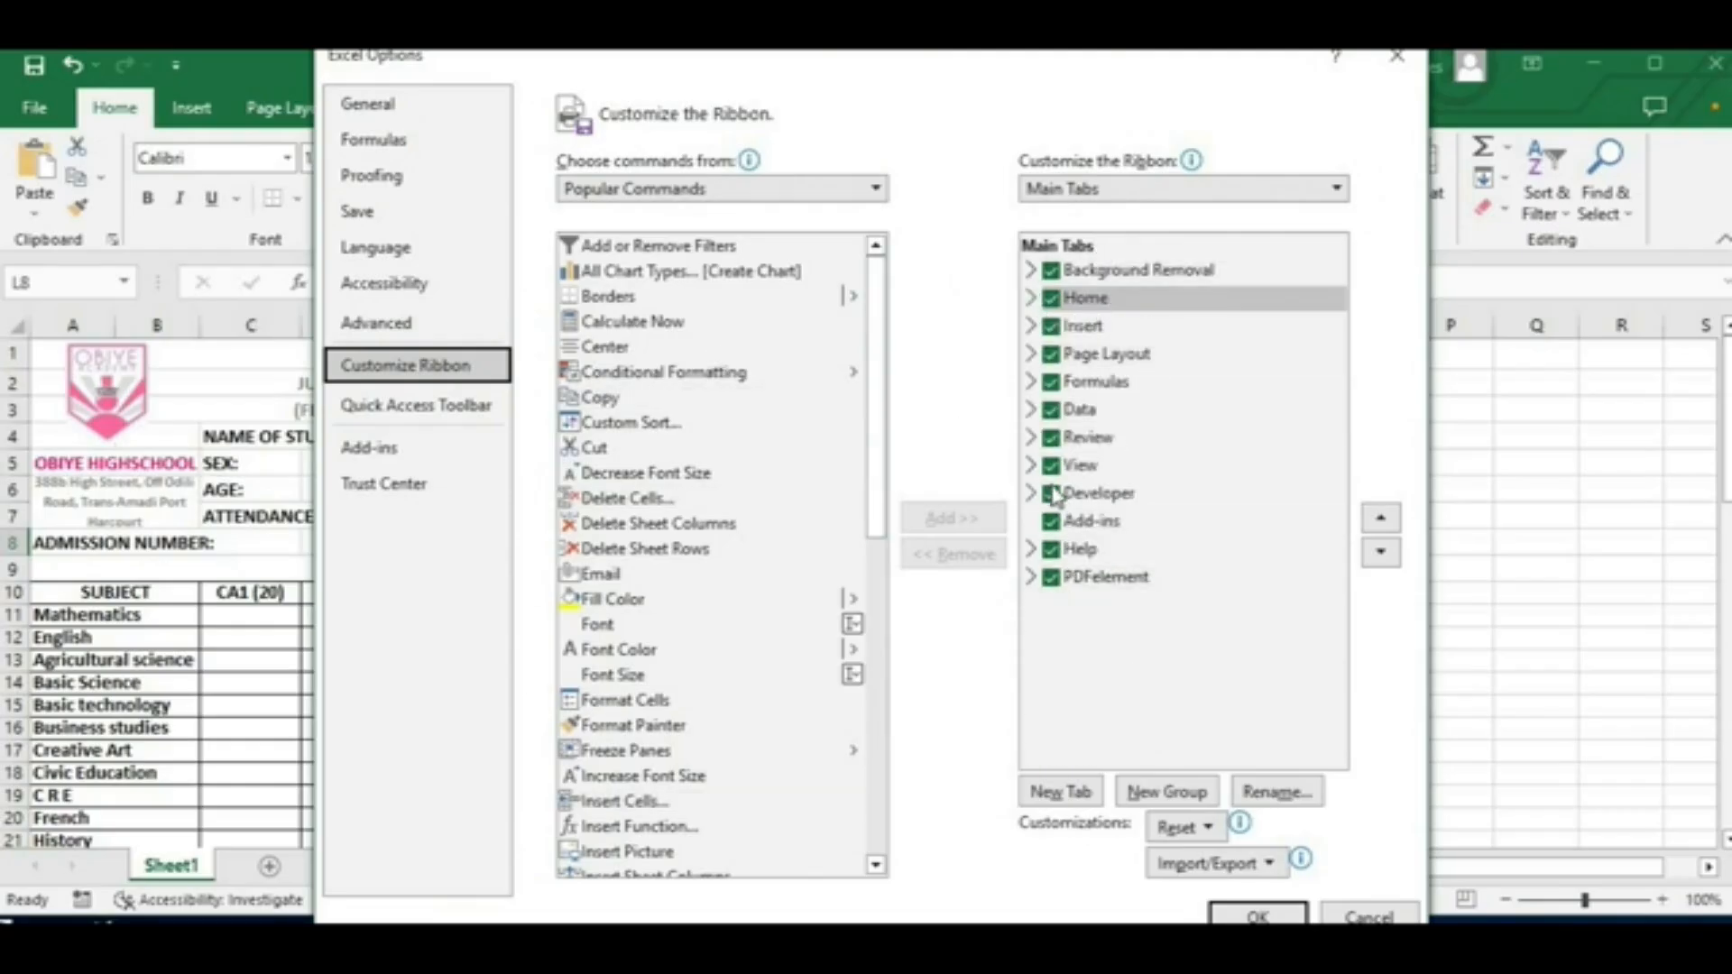
click(1052, 494)
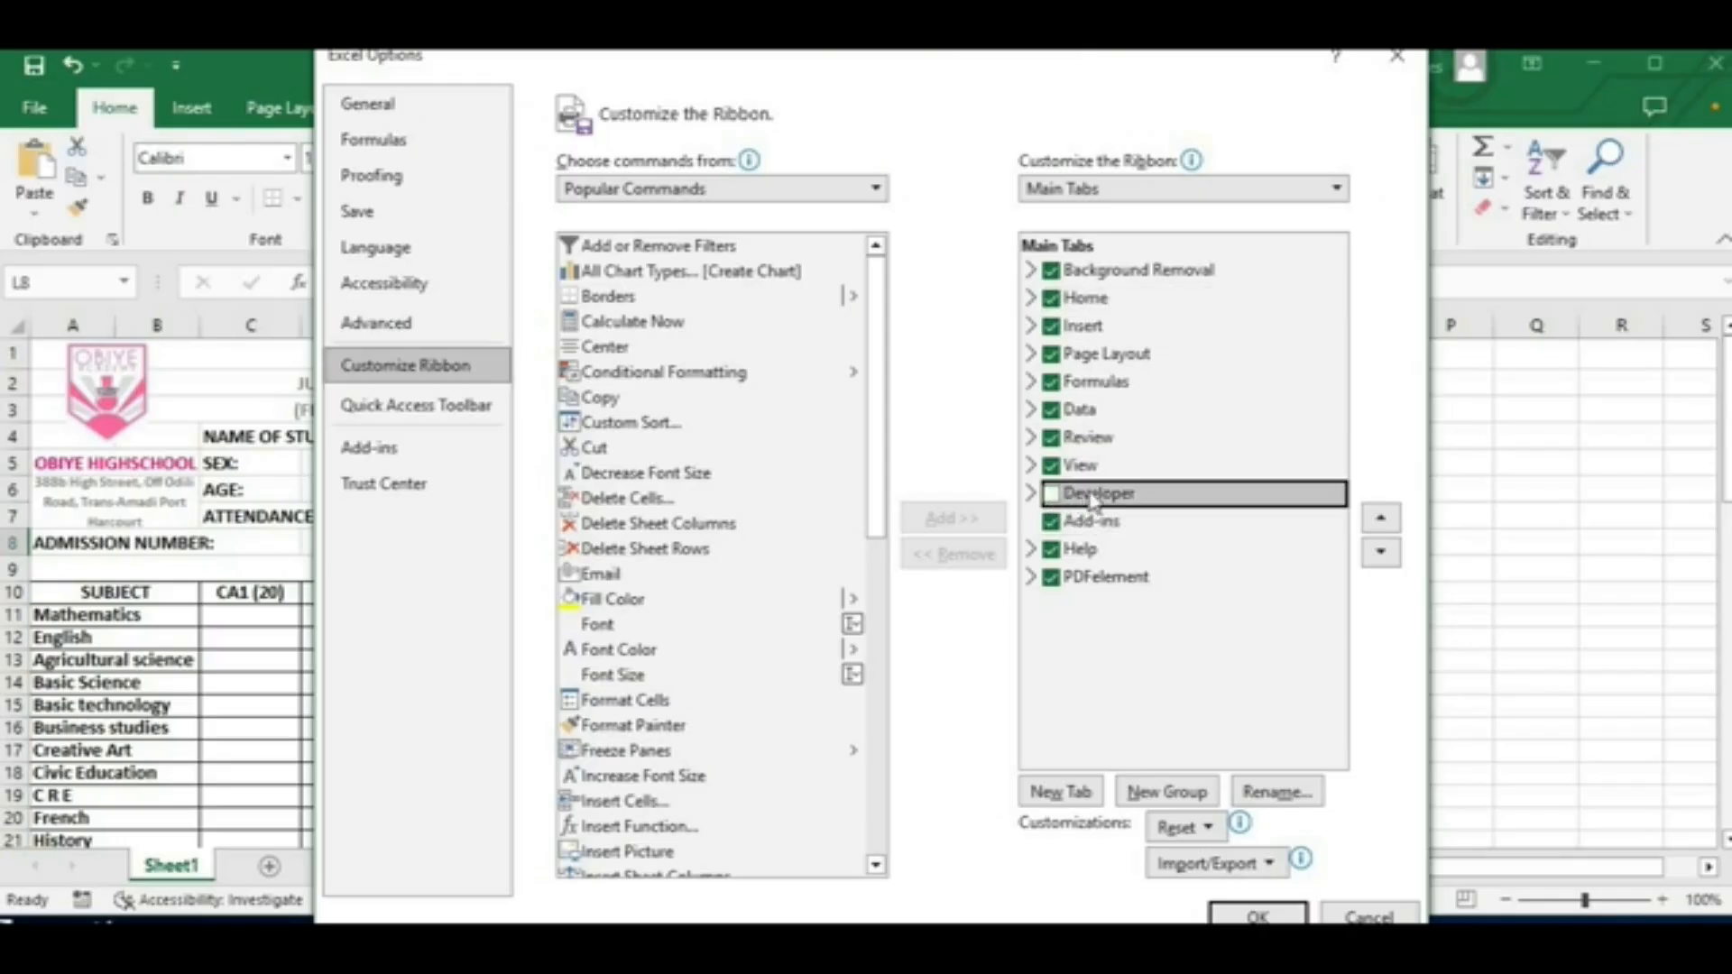
click(1051, 494)
click(1258, 915)
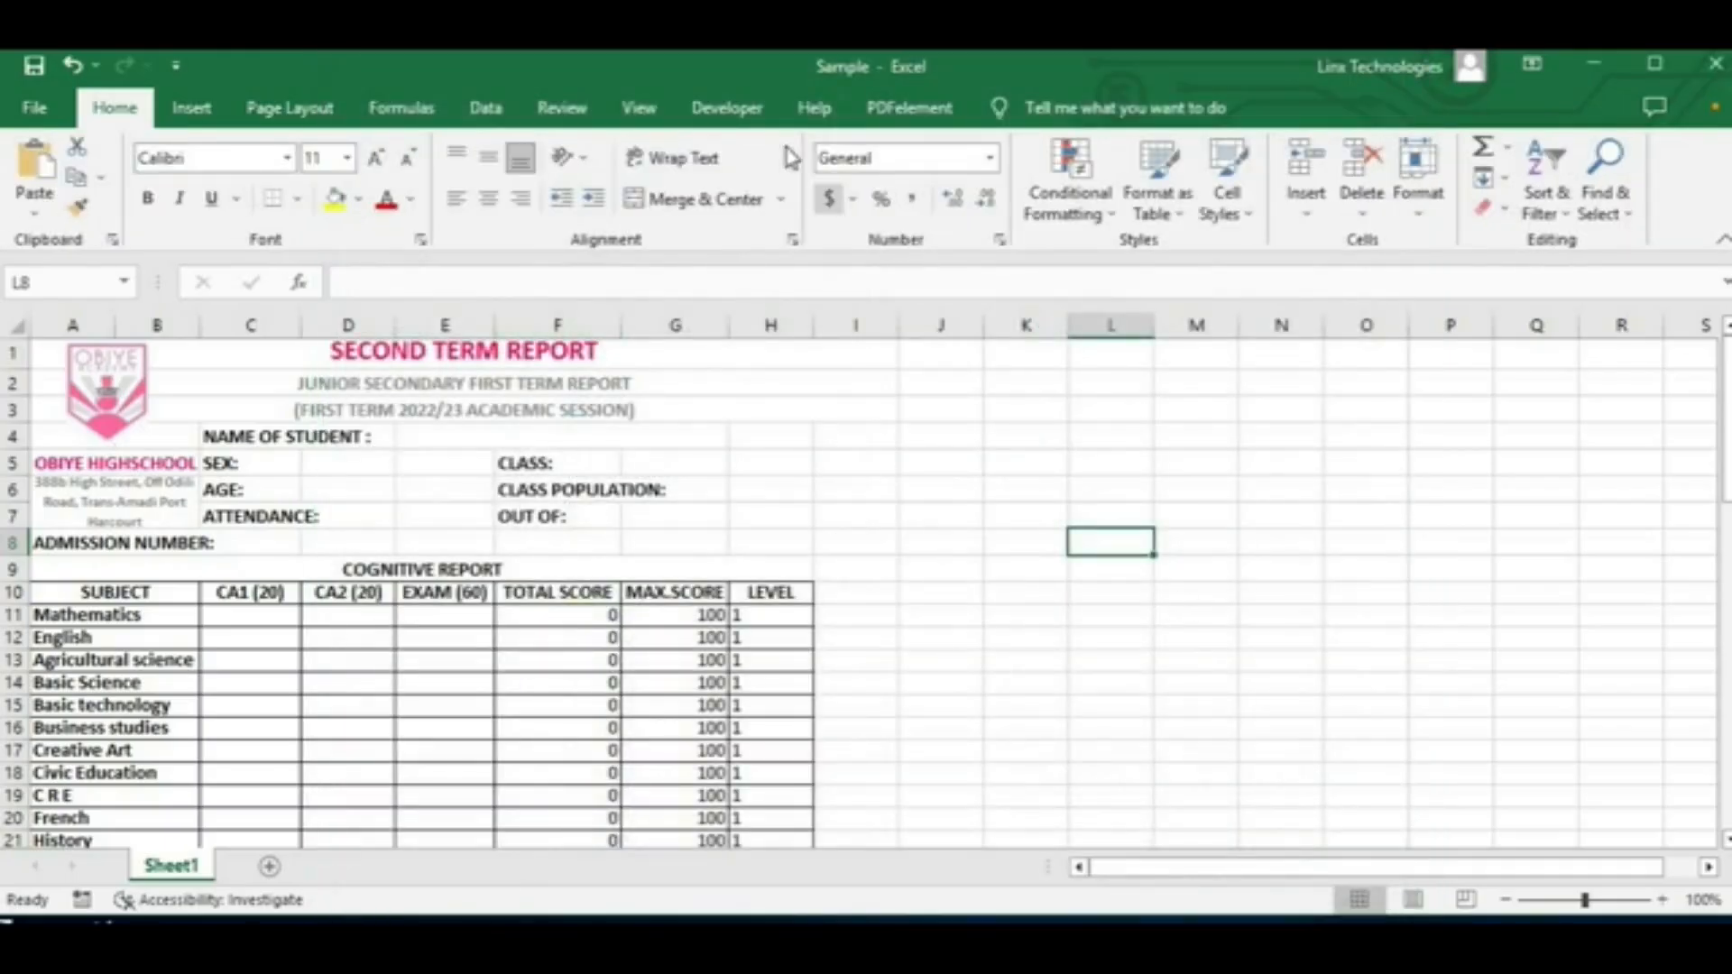
Step: Try to start recording a macro named "Add a new sheet" stored in This Workbook
click(731, 110)
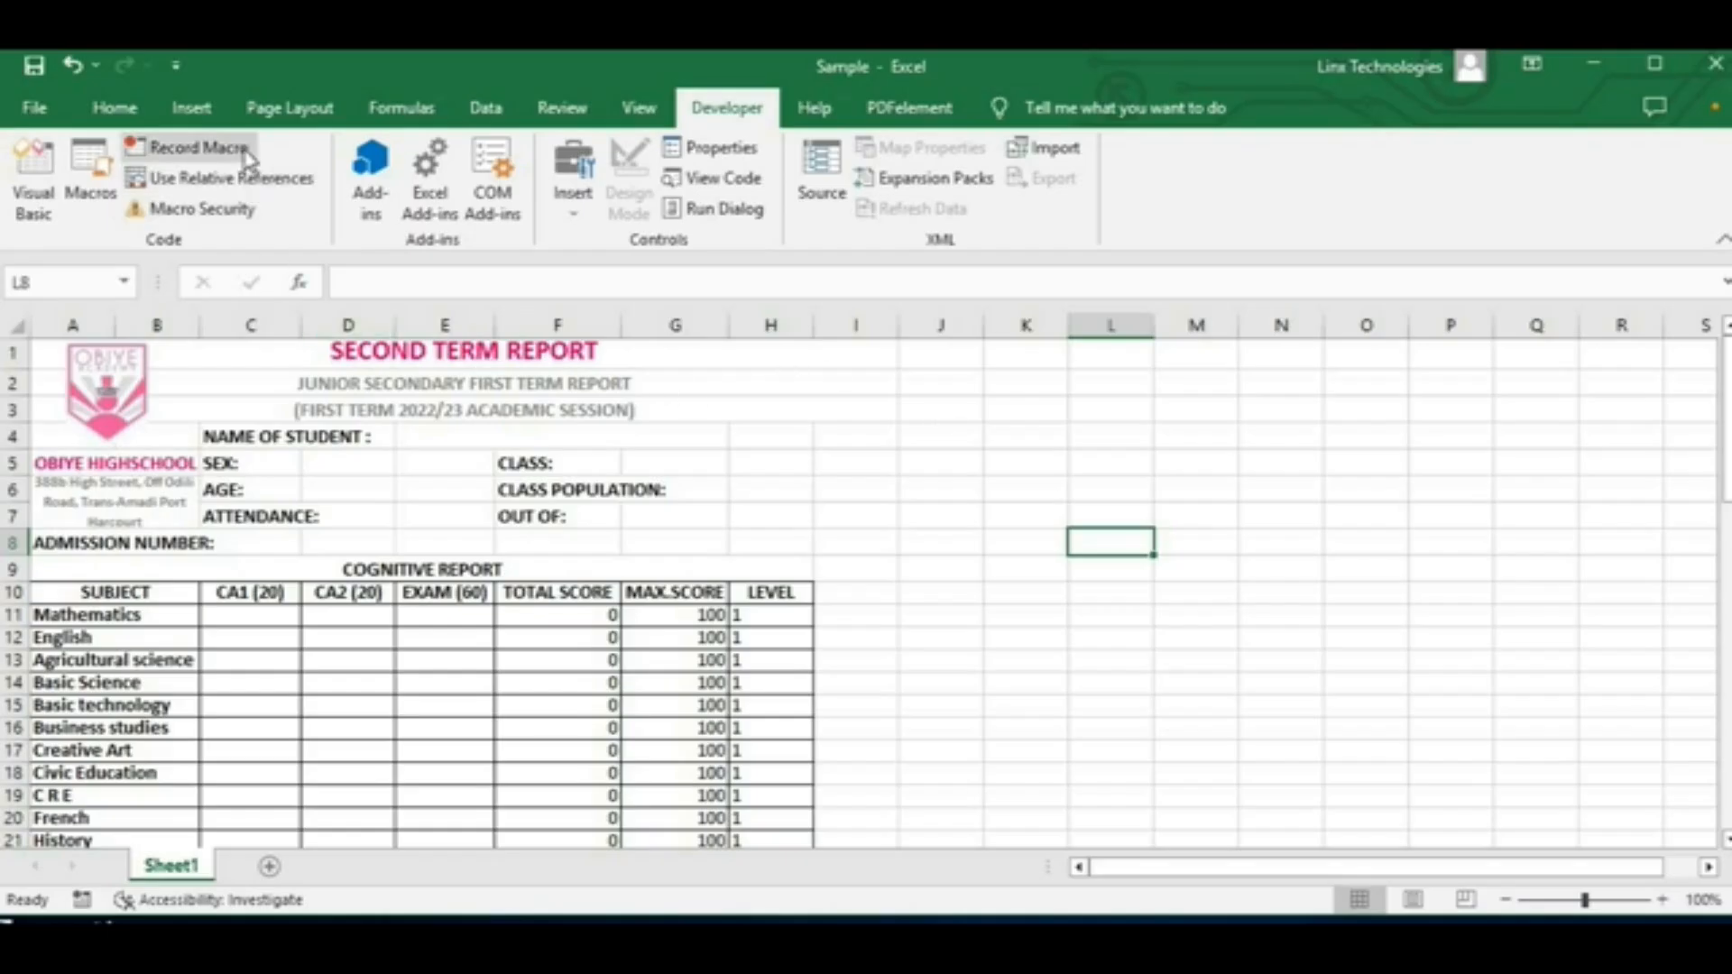
click(183, 163)
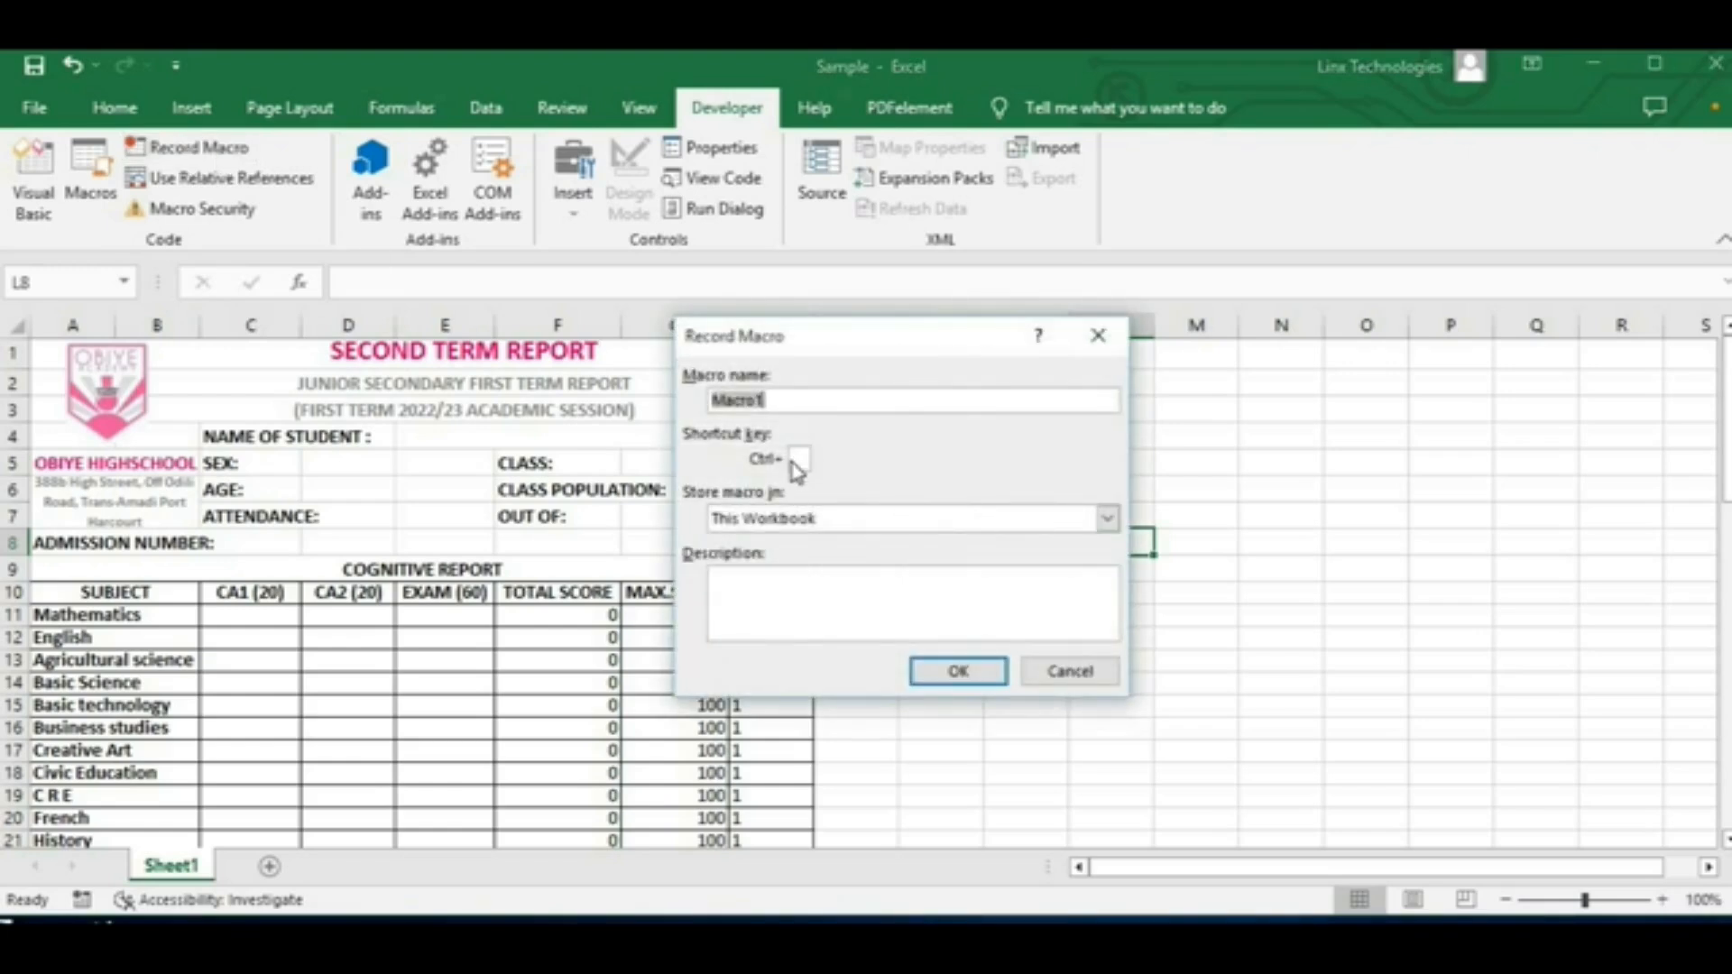
key(BackSpace)
text(Add a new sheet)
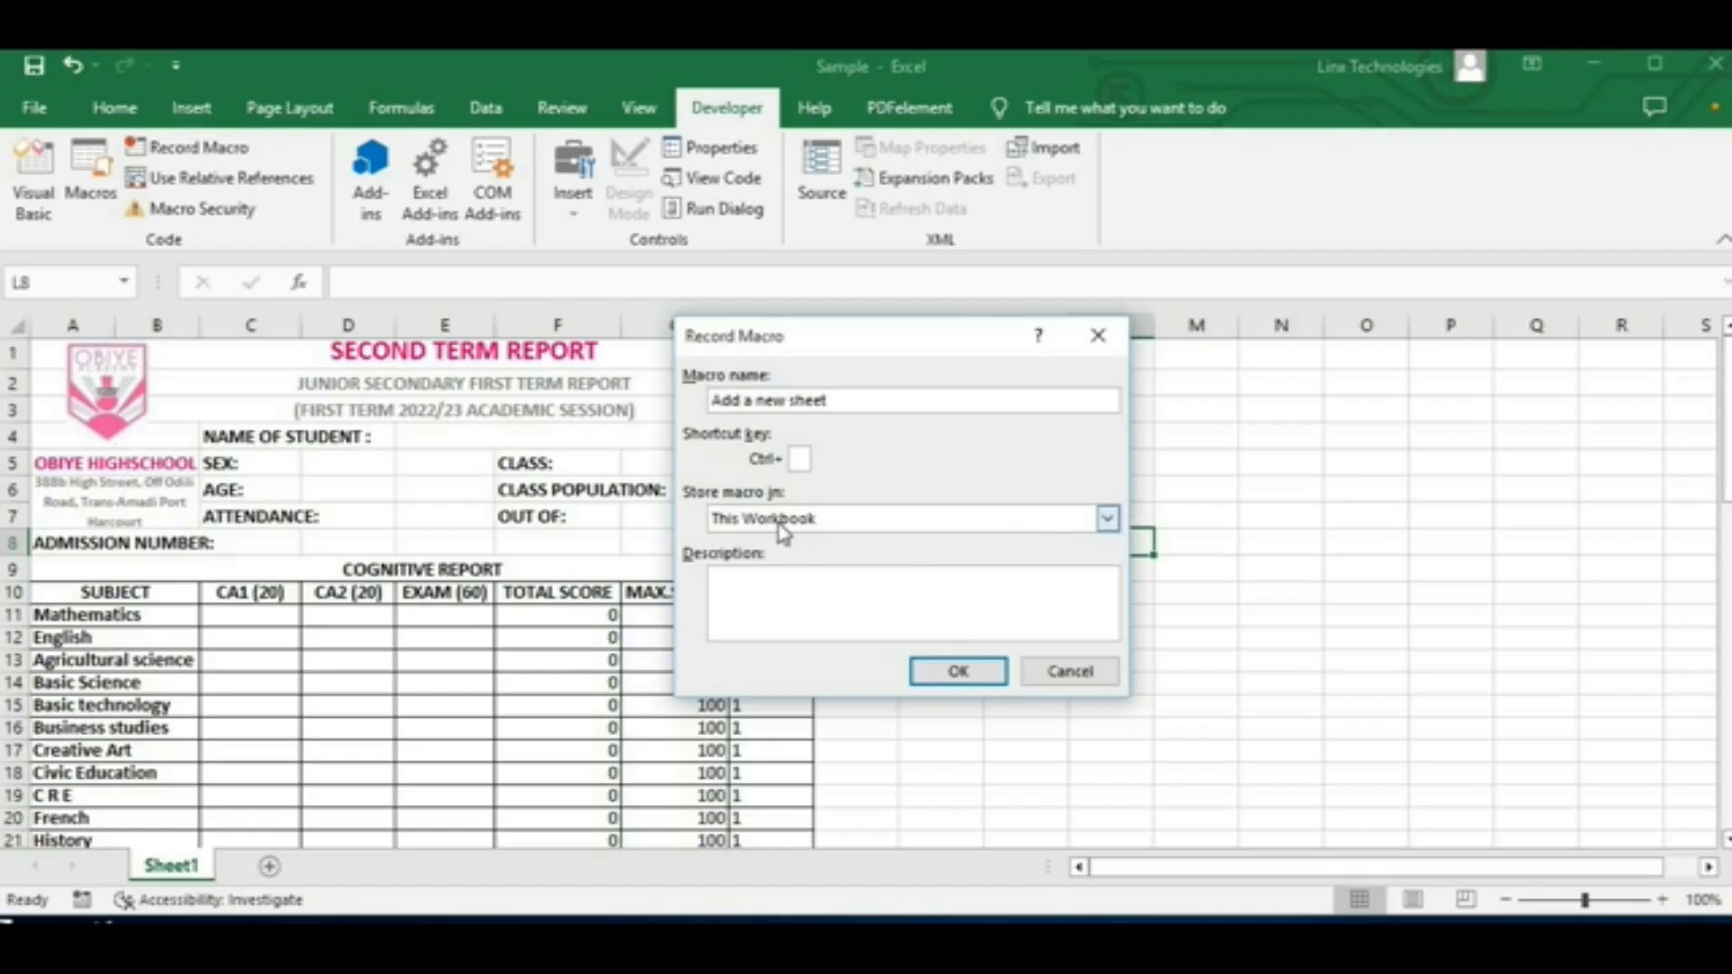
click(1107, 521)
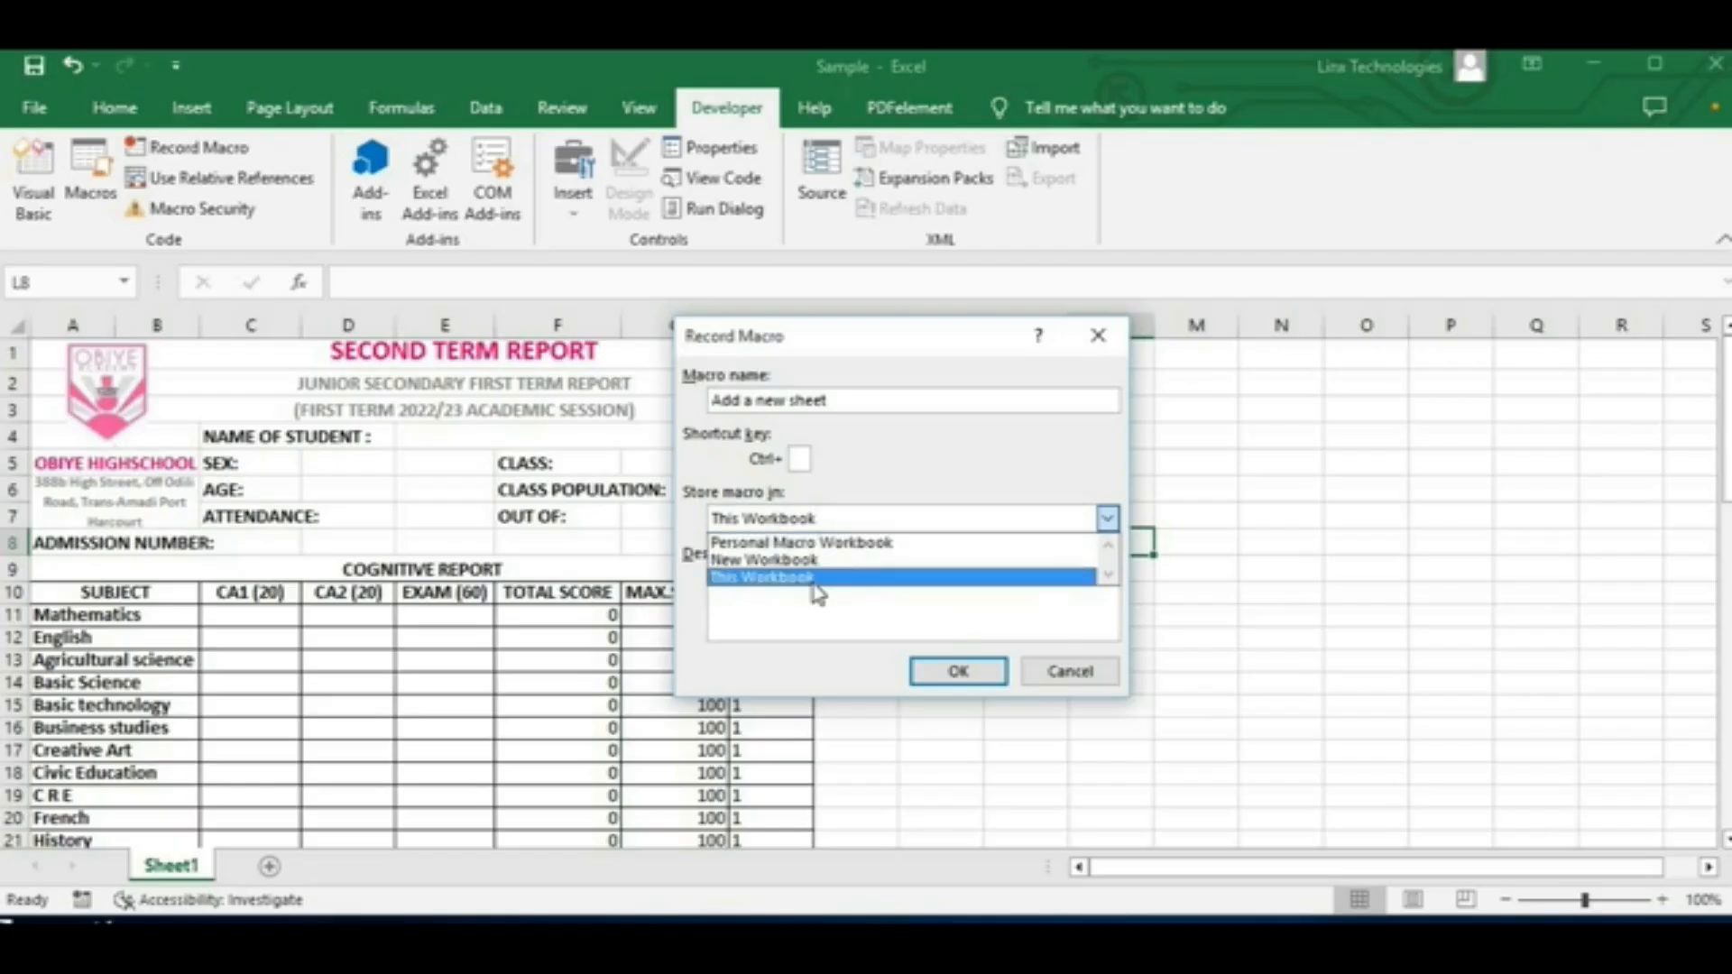
click(815, 585)
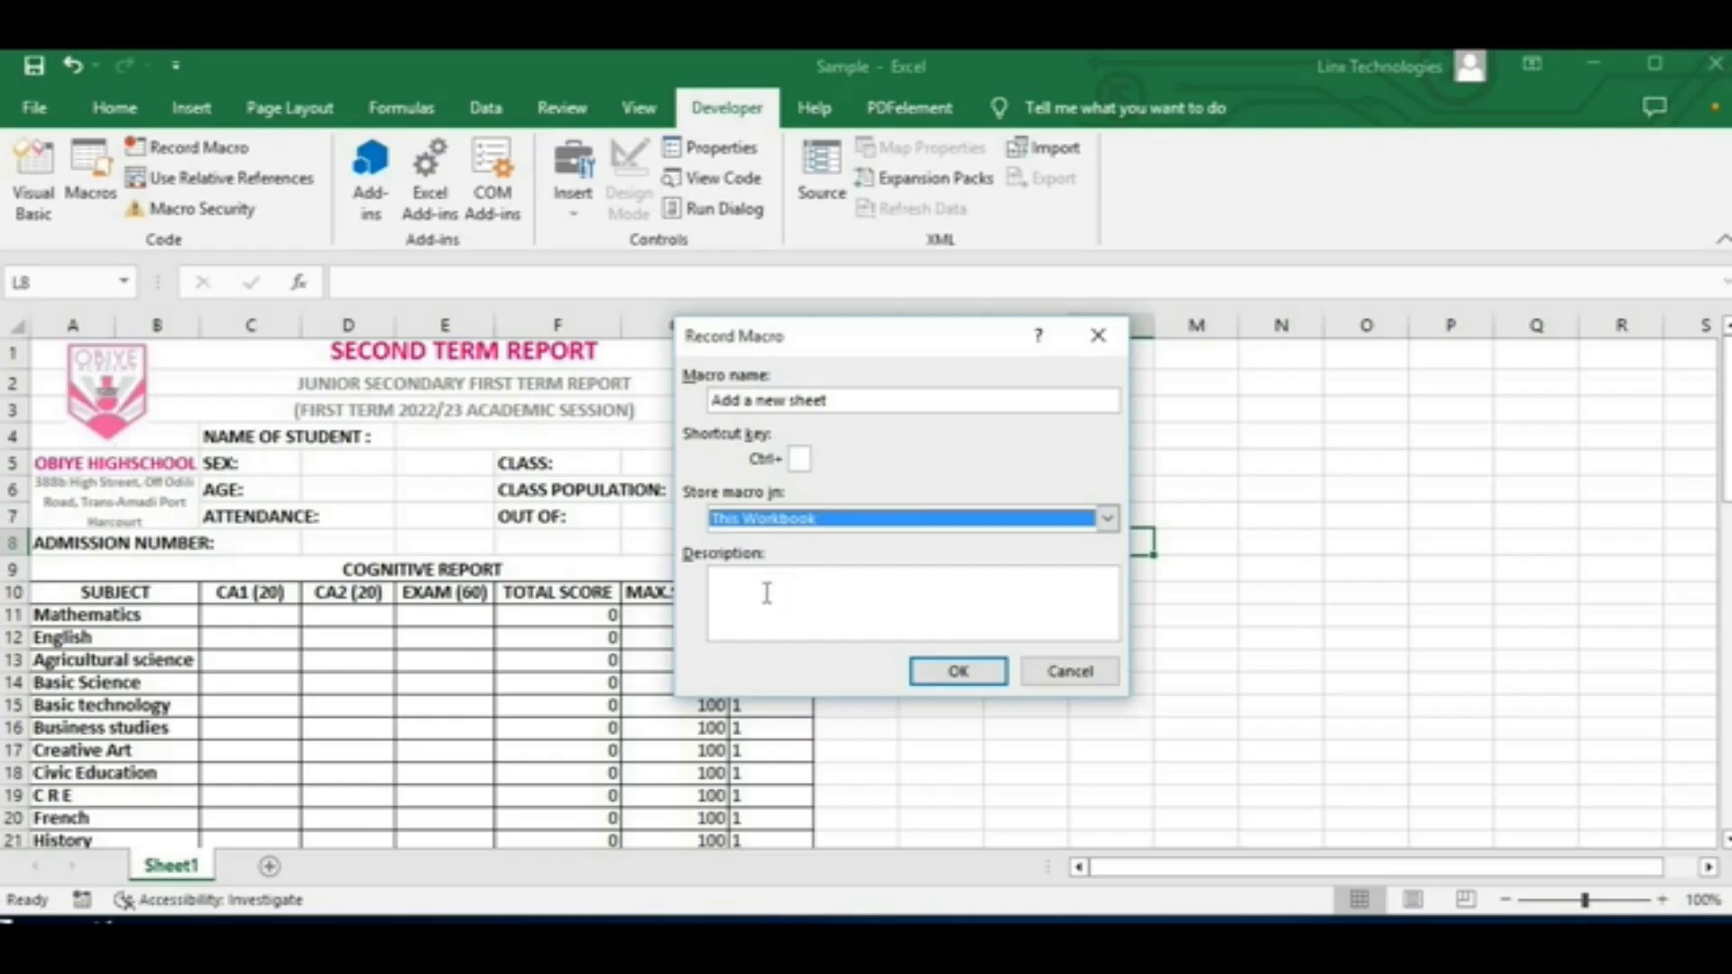
click(978, 683)
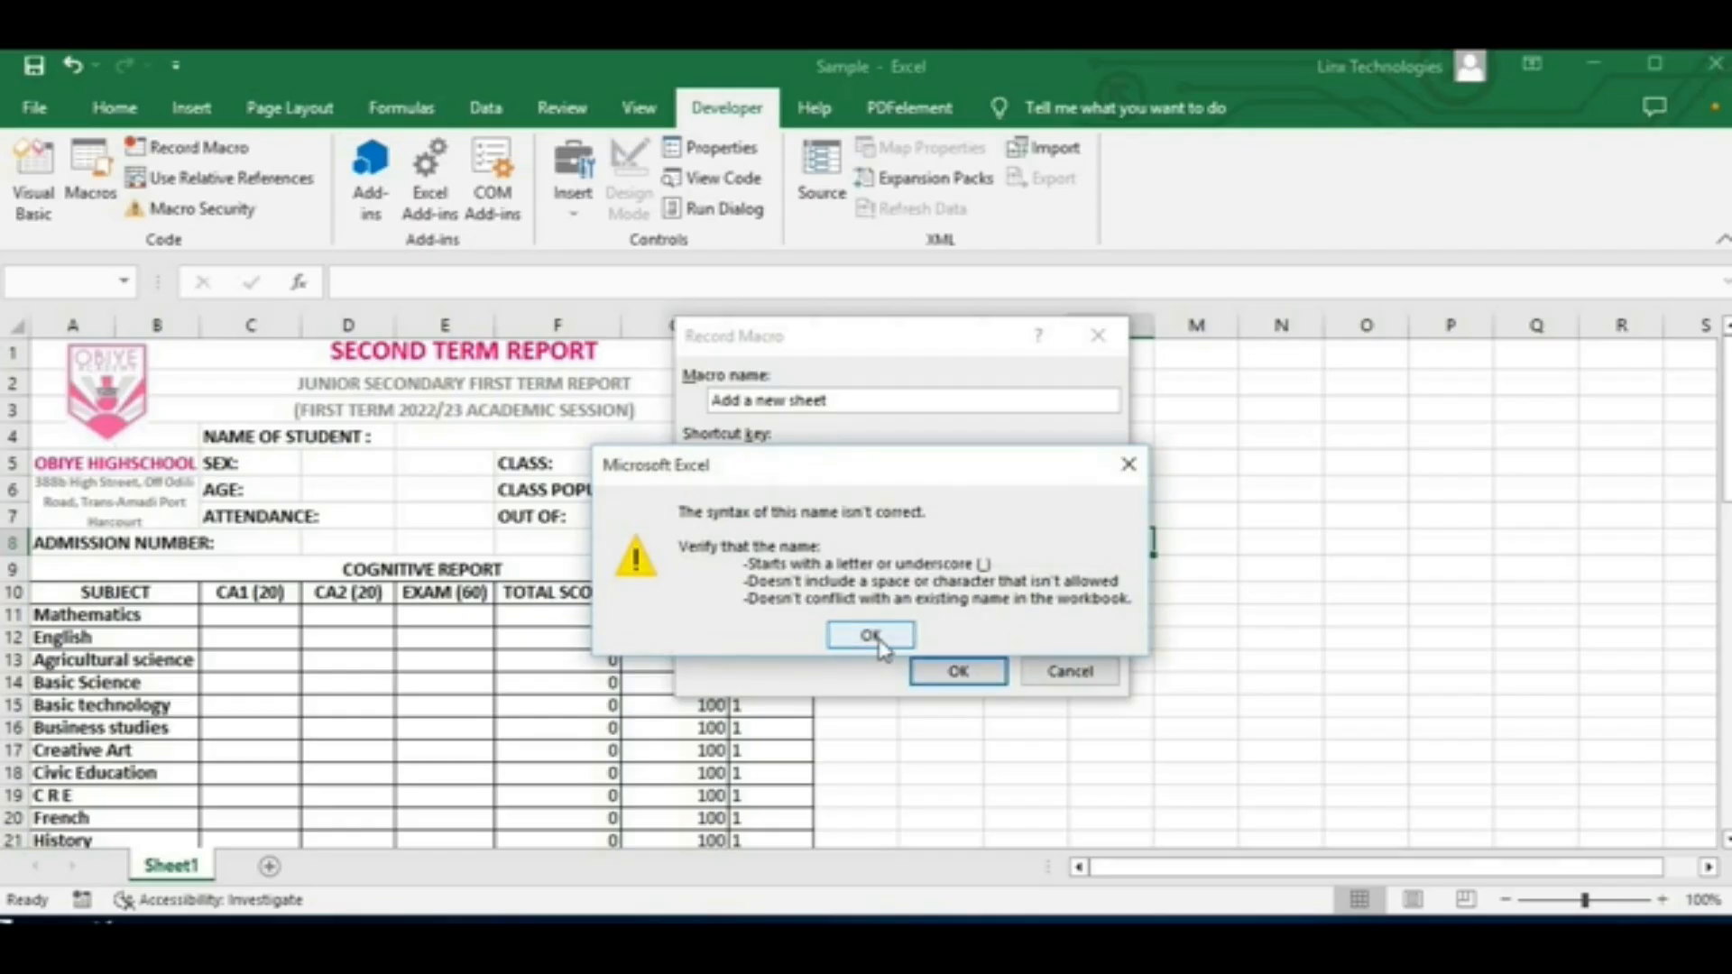
click(871, 636)
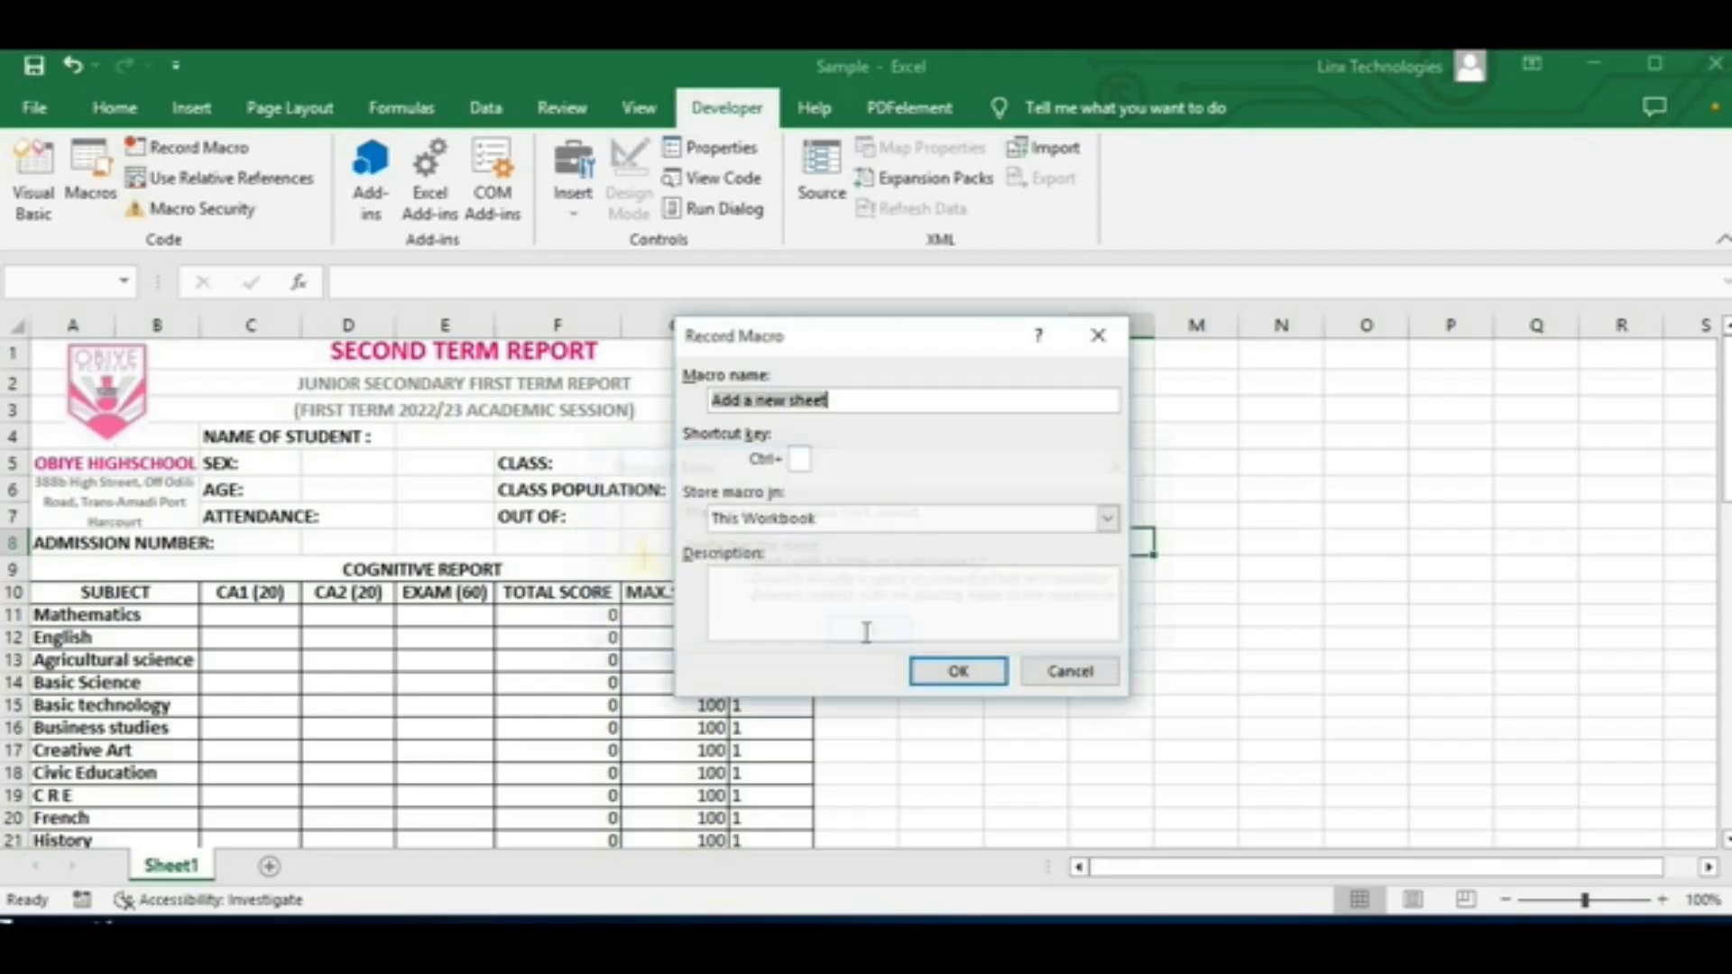
Step: Rename the macro as Addsheet and start recording it
click(794, 399)
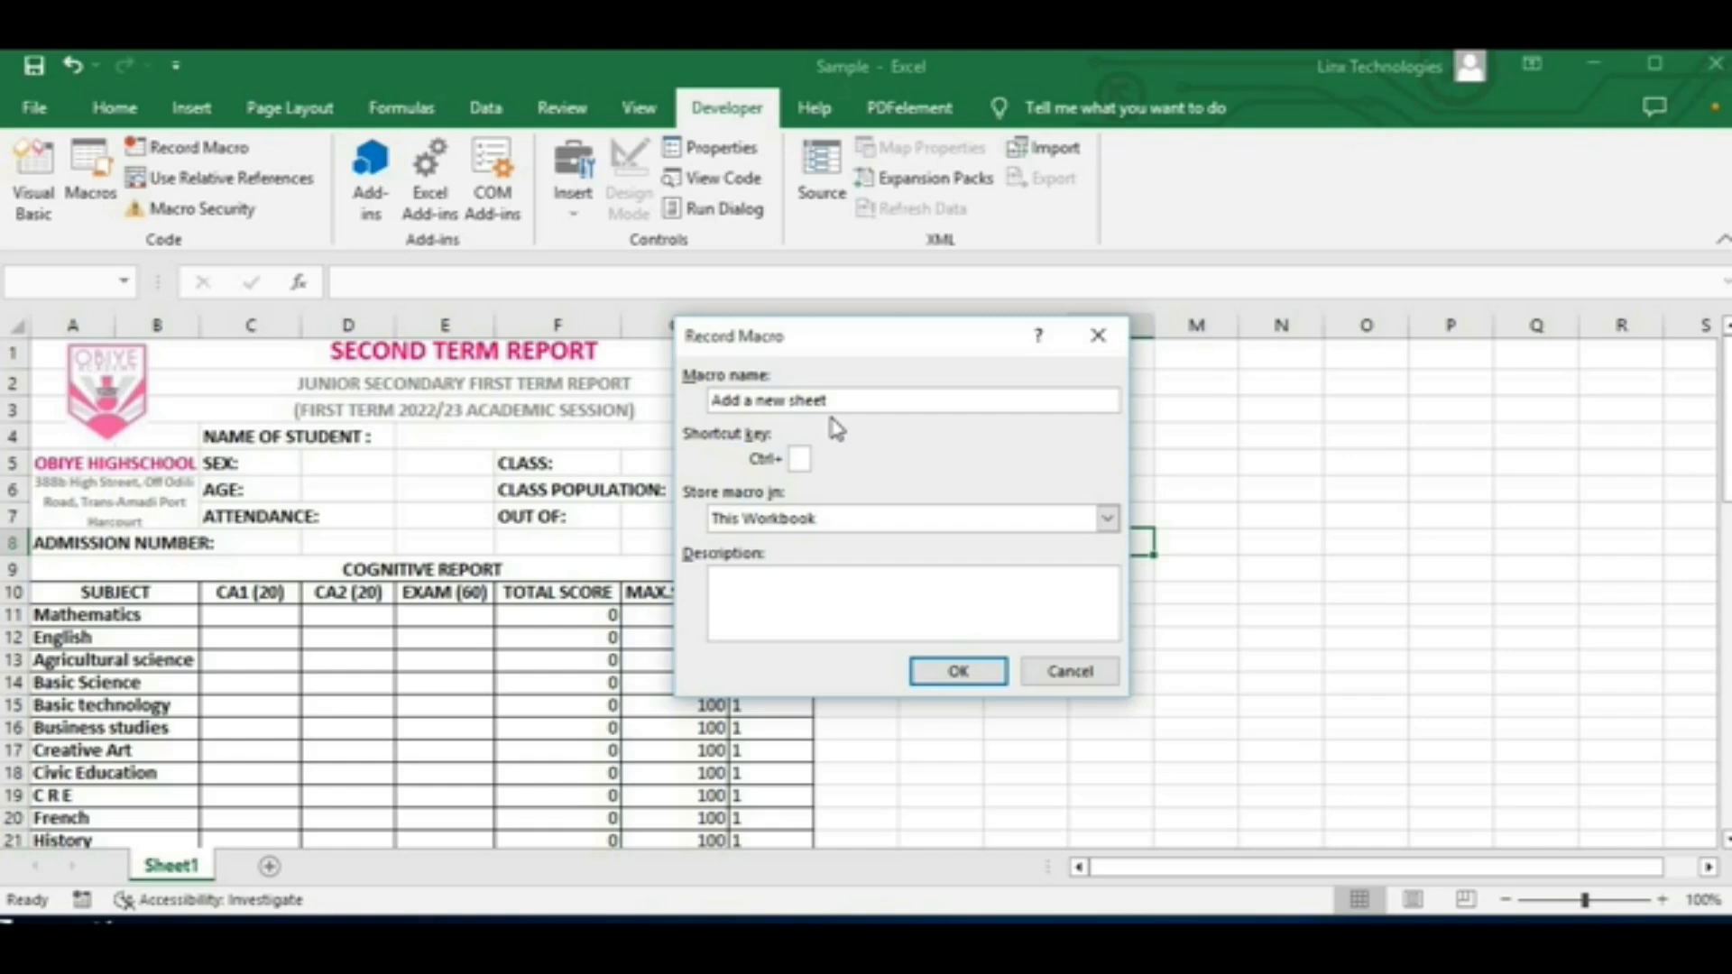
key(BackSpace)
key(BackSpace)
key(BackSpace)
key(BackSpace)
key(BackSpace)
key(BackSpace)
key(BackSpace)
click(961, 672)
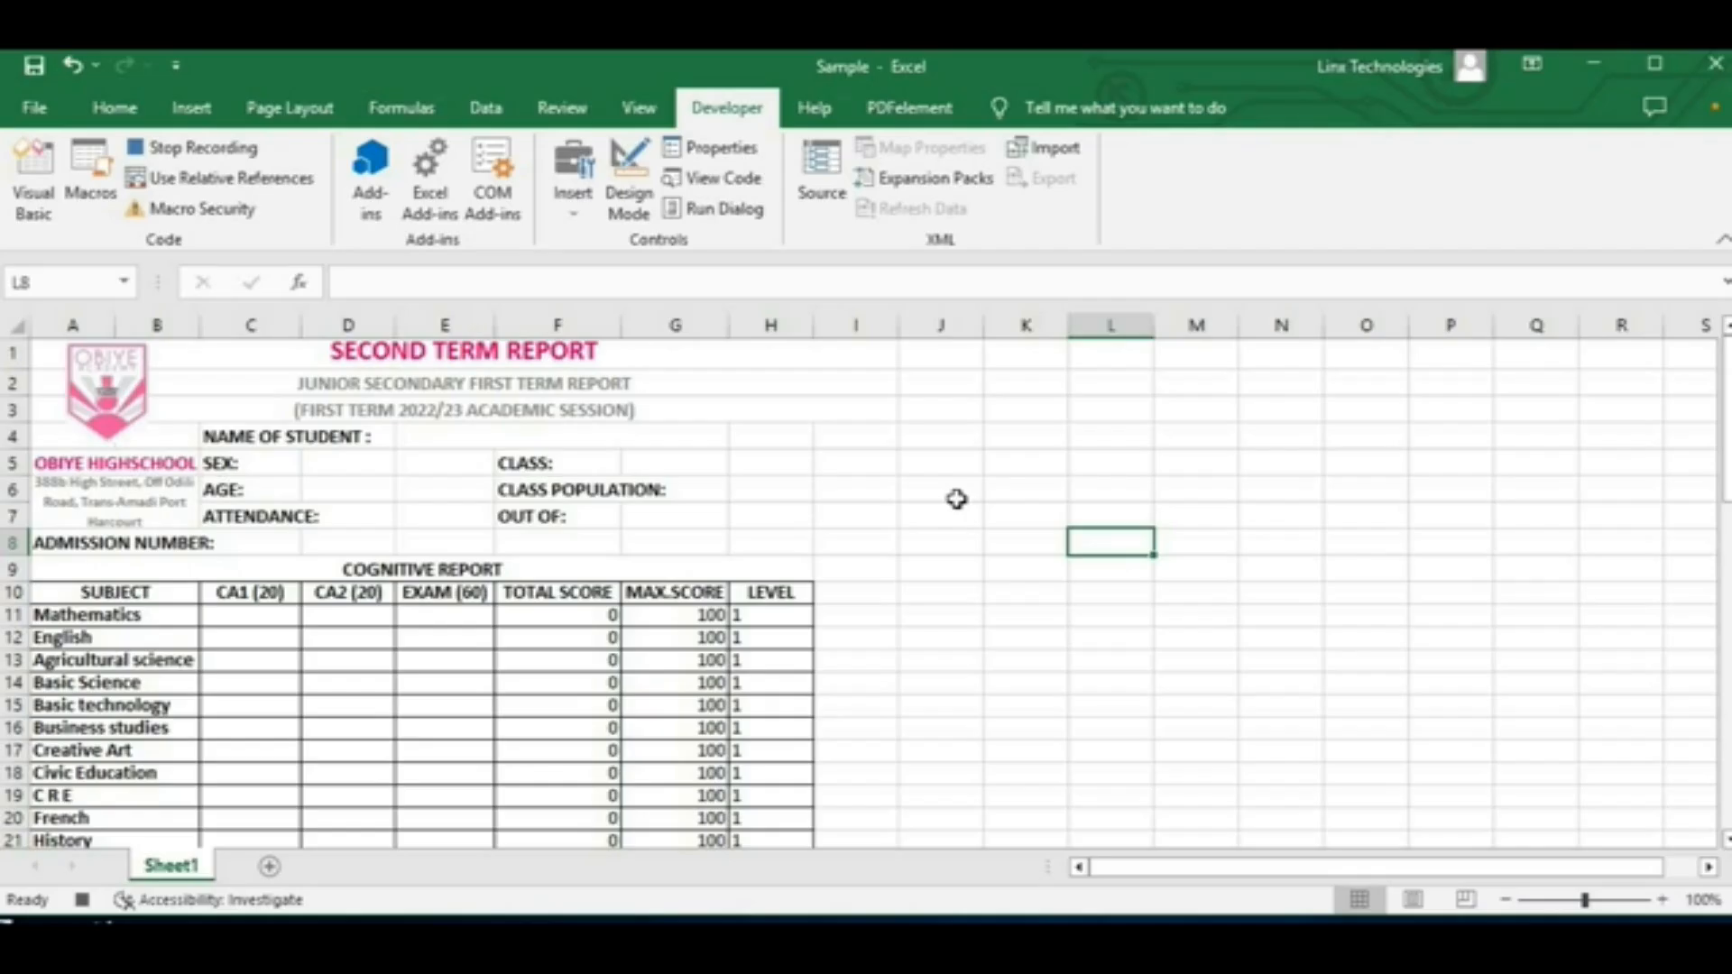
Step: Copy the whole report sheet into a new worksheet and stop the macro recording
key(ctrl+a)
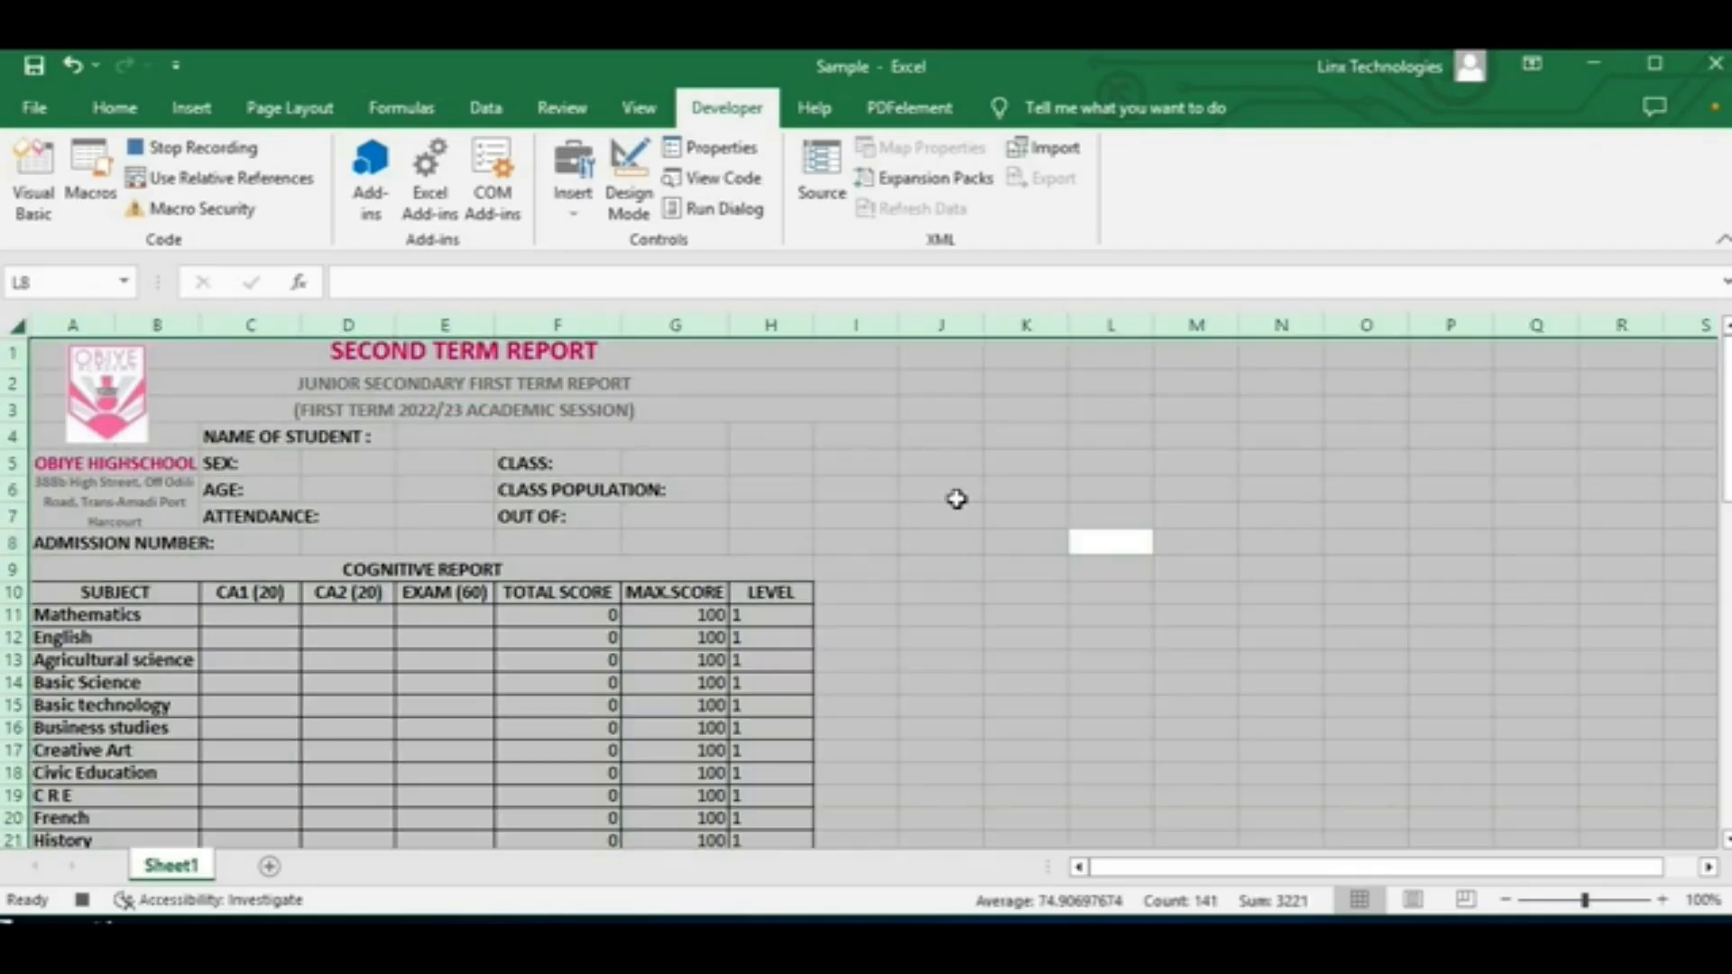
key(ctrl+c)
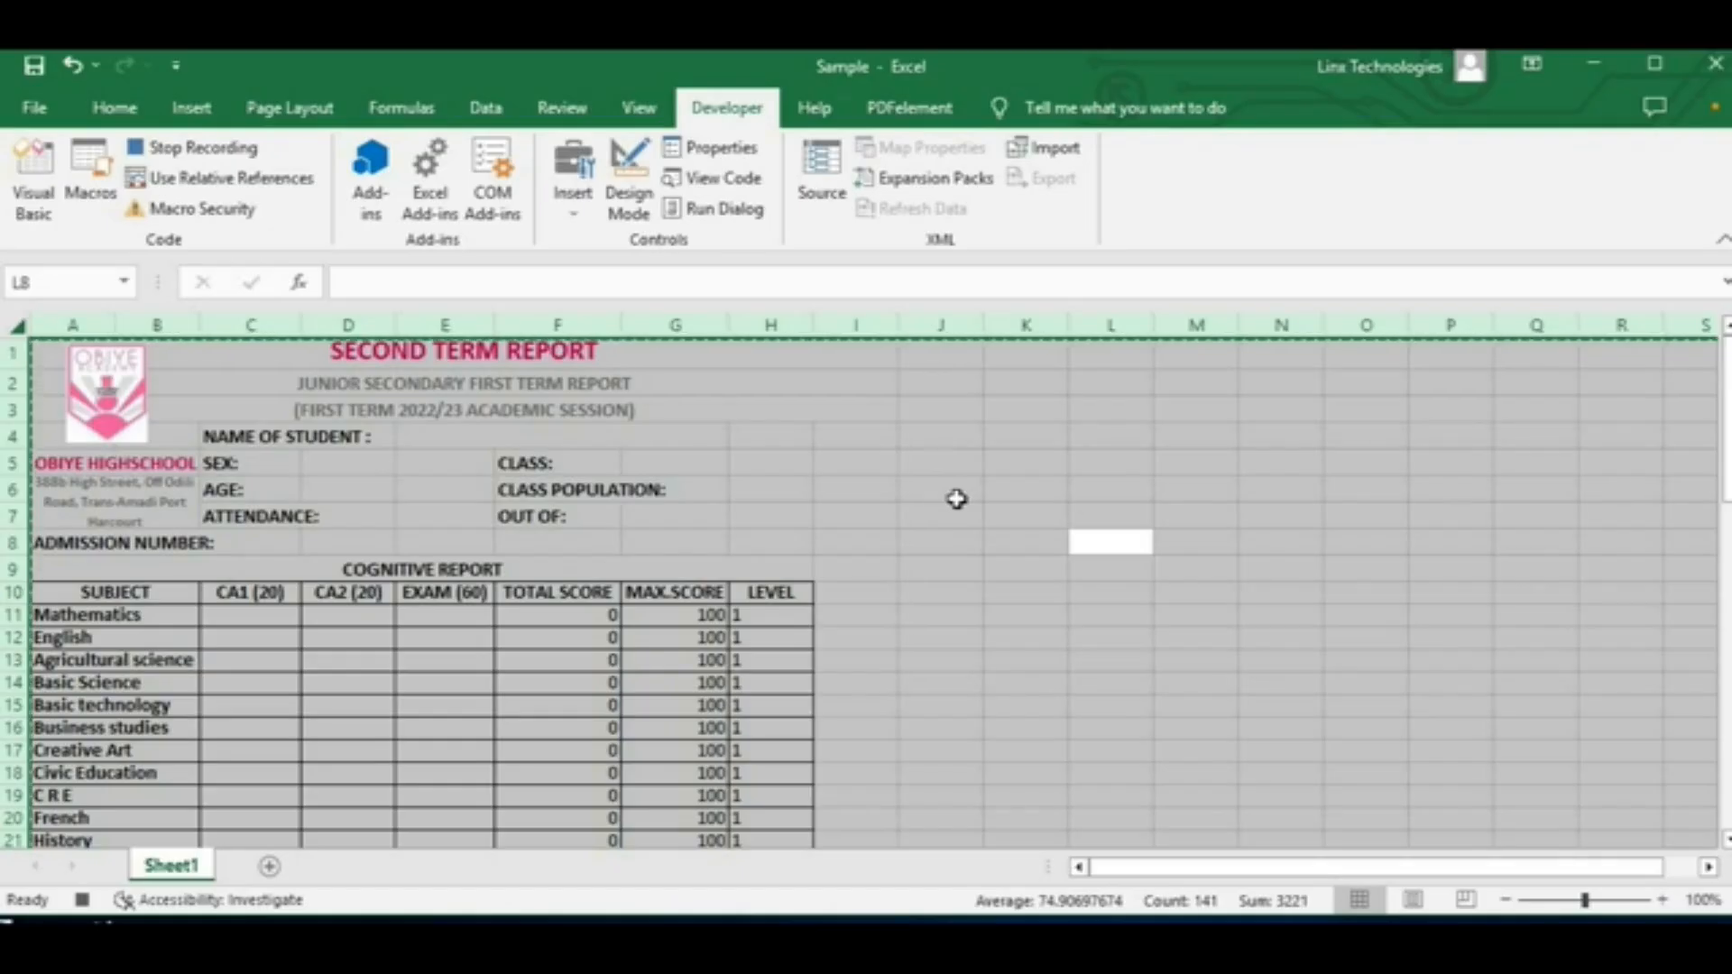
key(shift+F11)
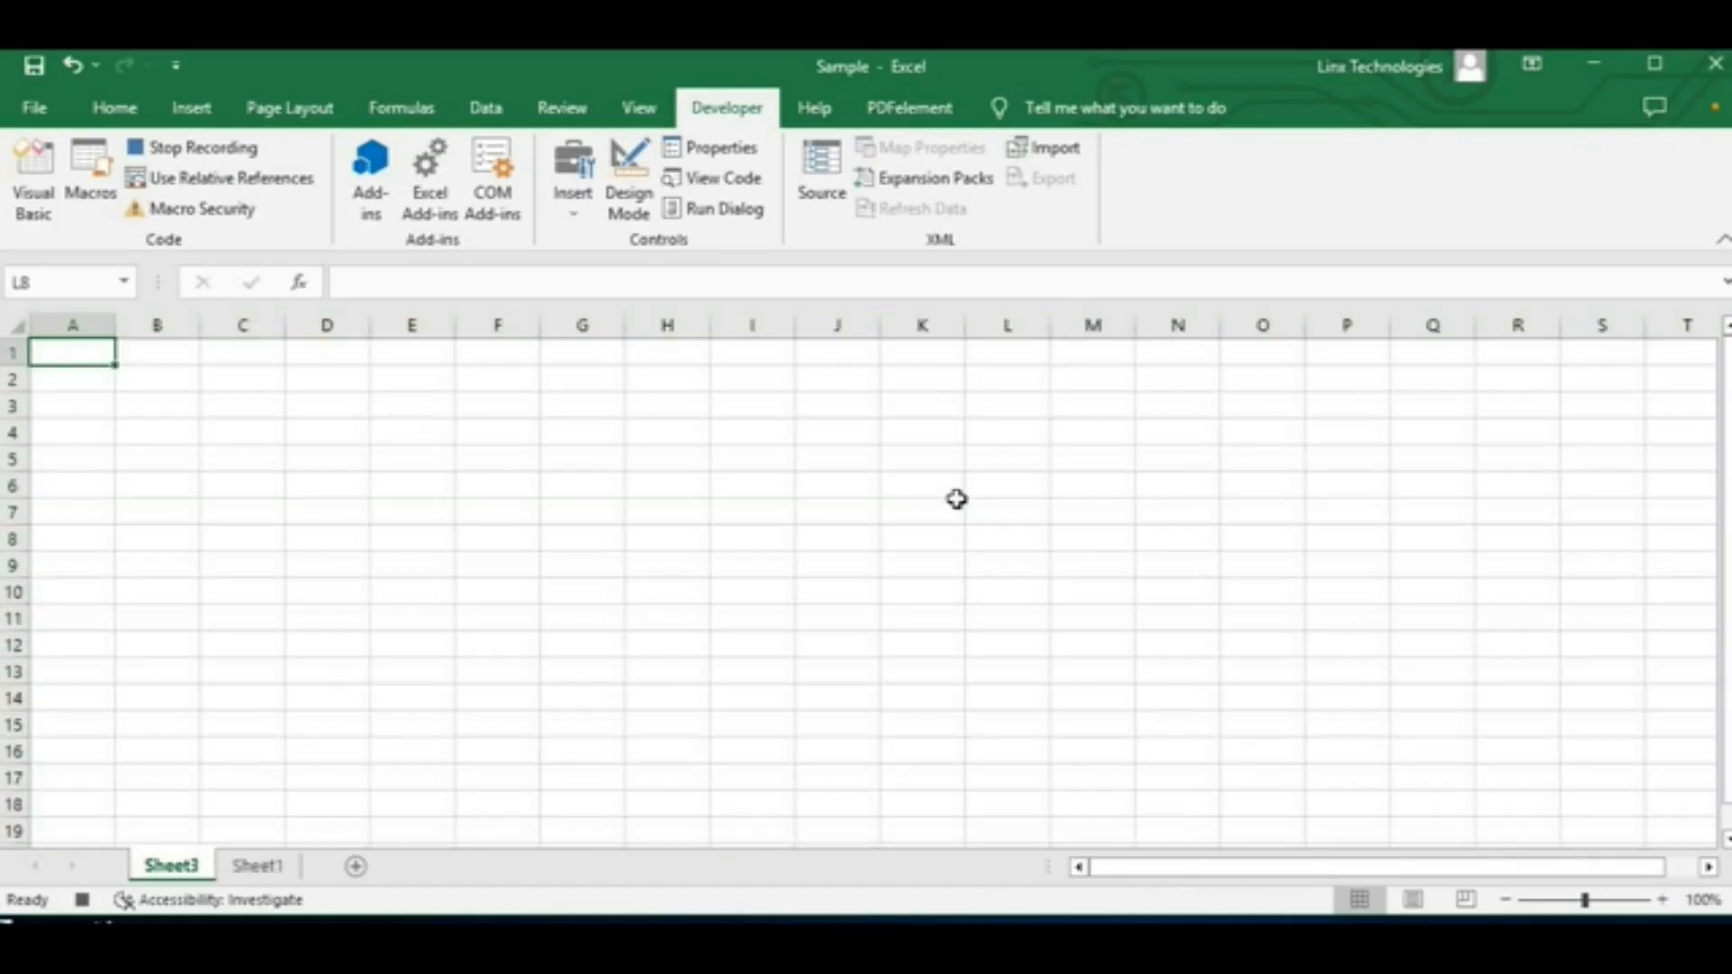
key(ctrl+v)
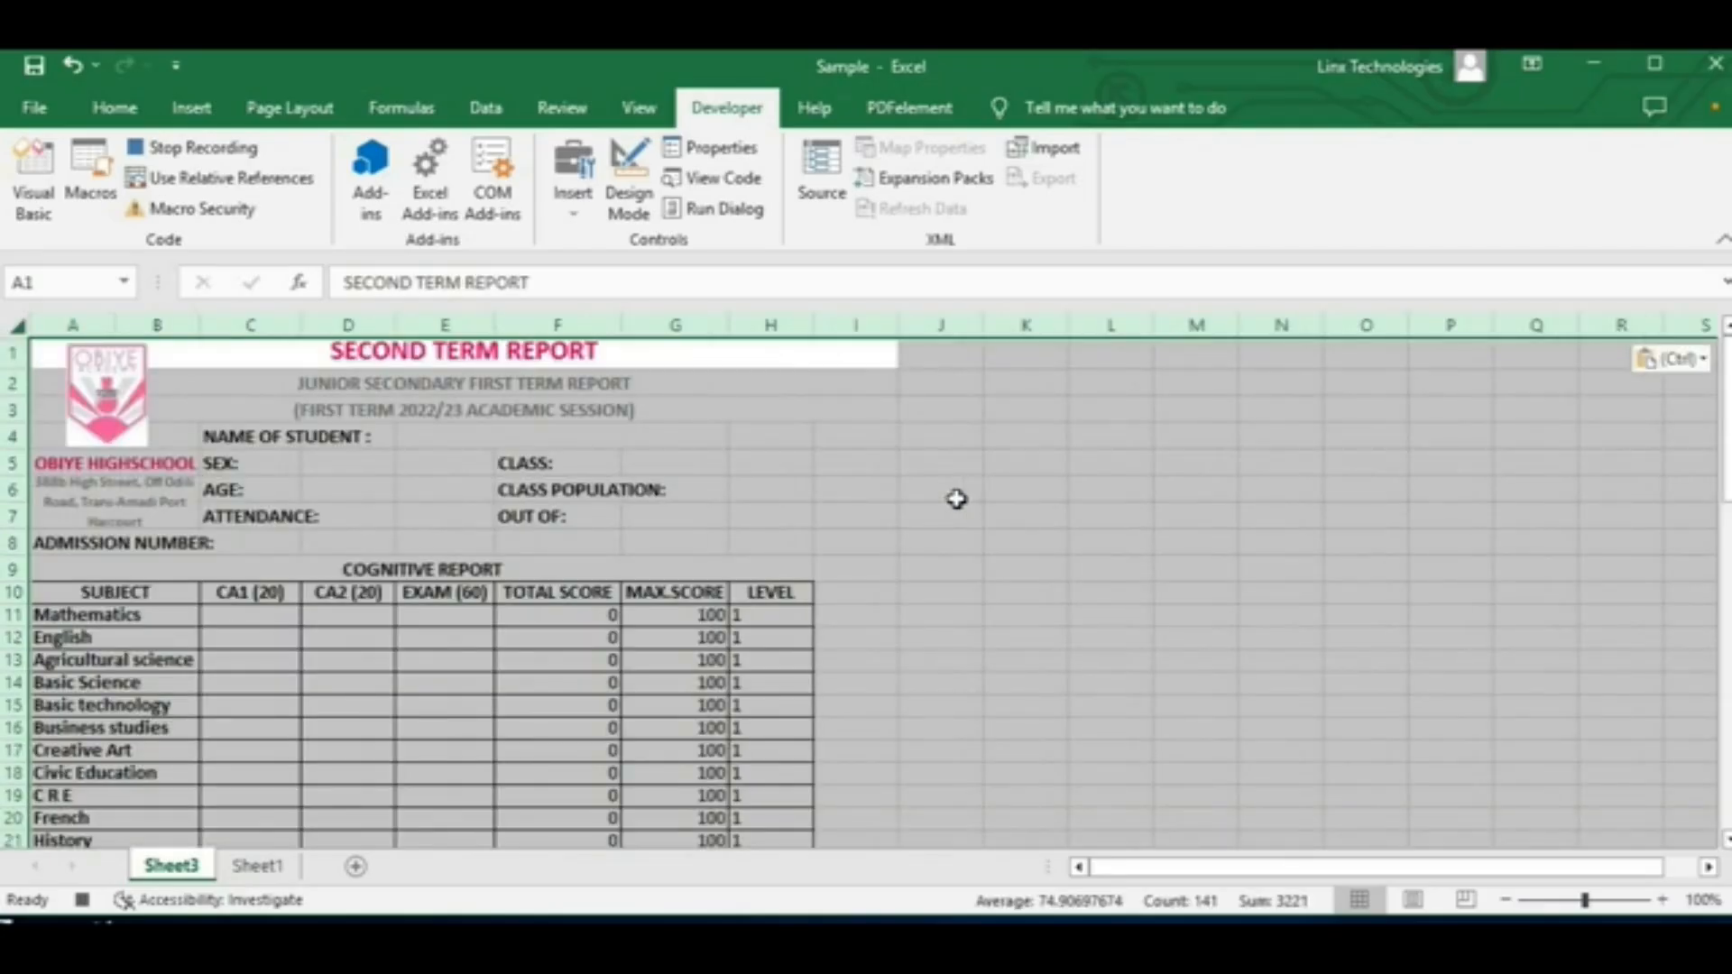
click(206, 151)
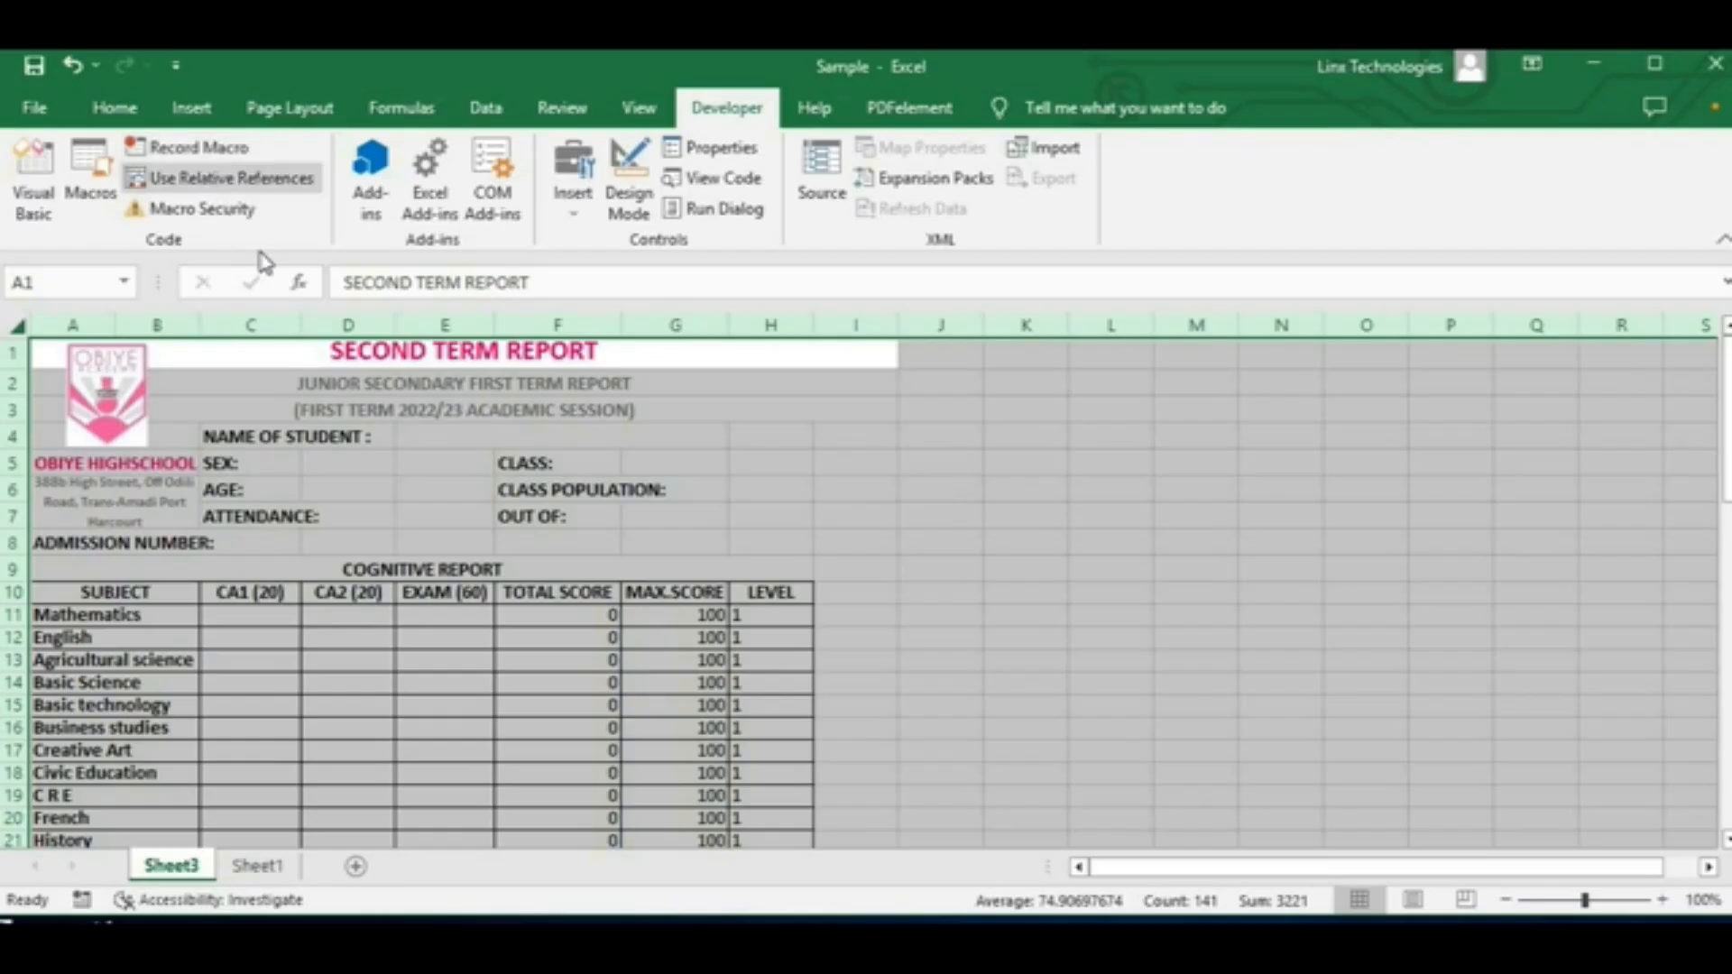
click(1127, 521)
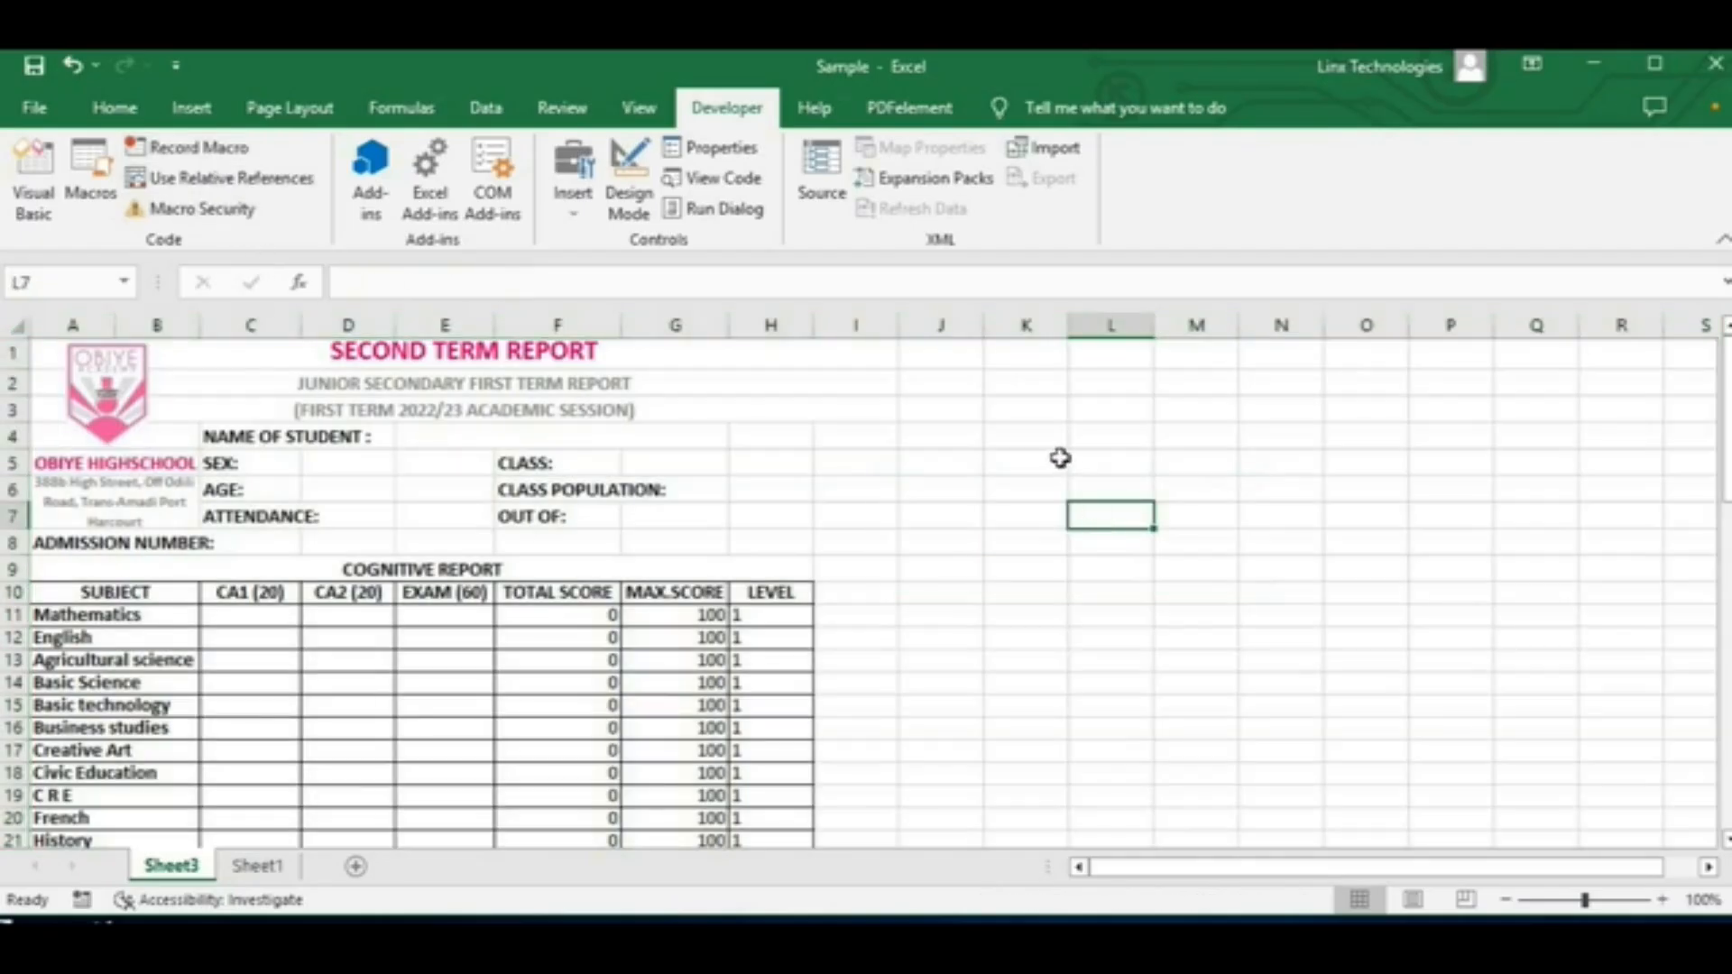
Step: Clear the pending copy selection on Sheet1 and return to Sheet3
click(257, 868)
click(986, 622)
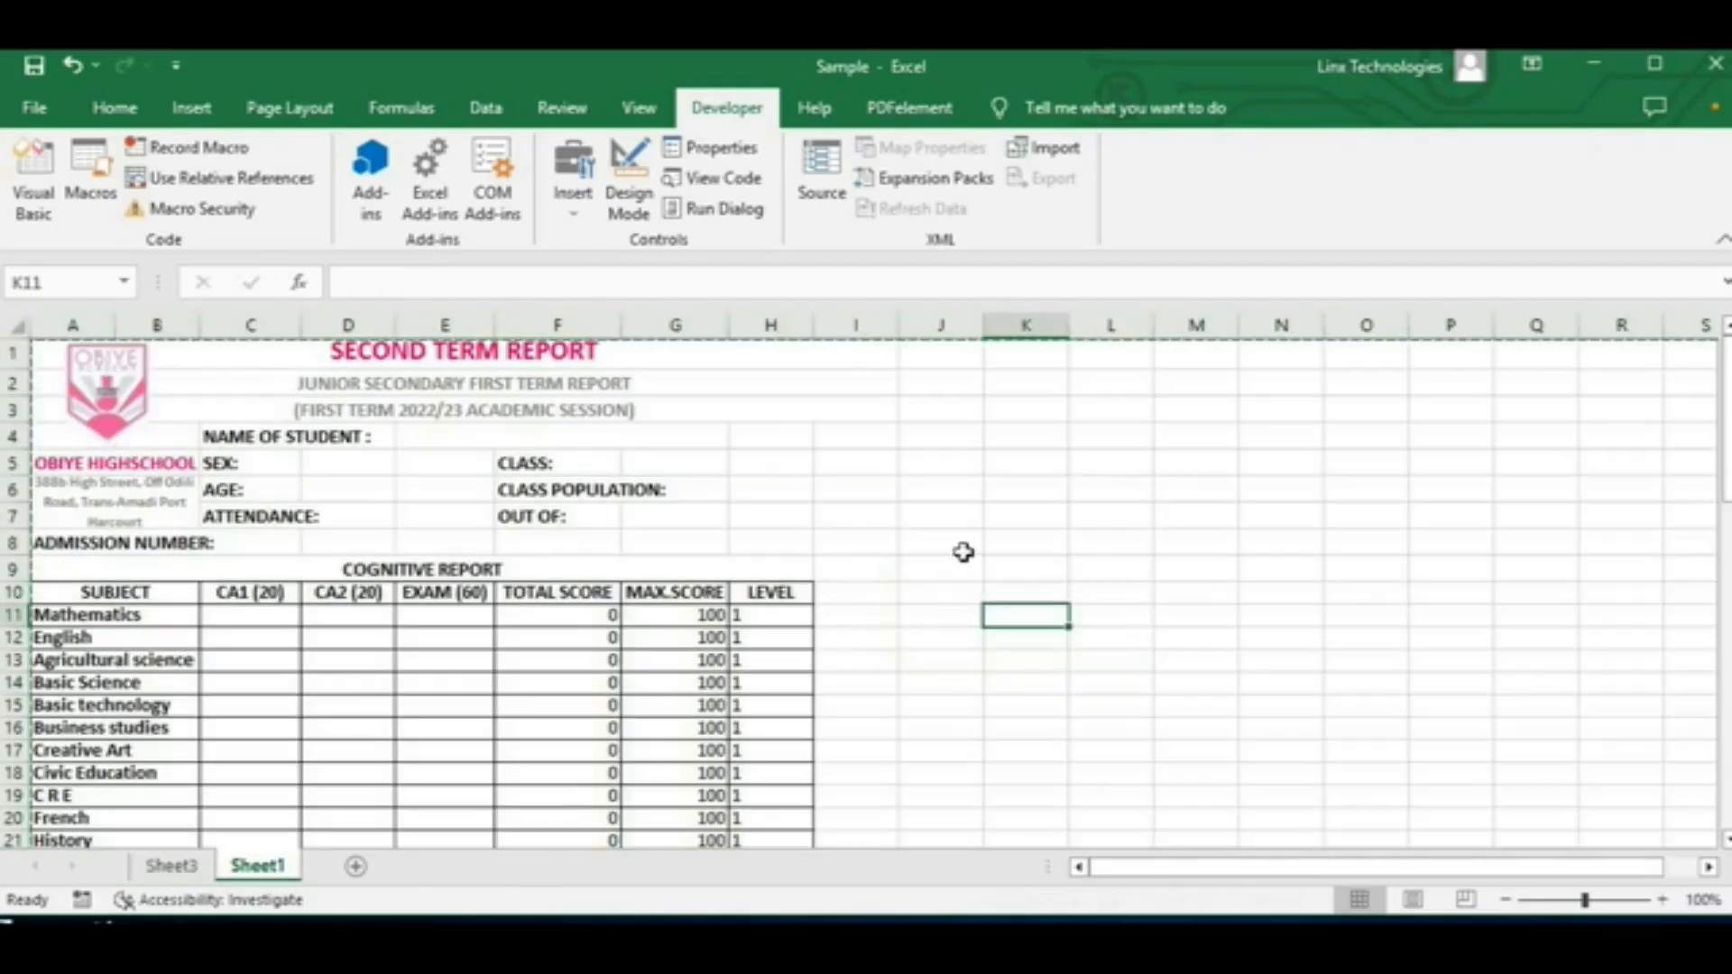
click(987, 547)
key(ctrl+Left)
click(1036, 573)
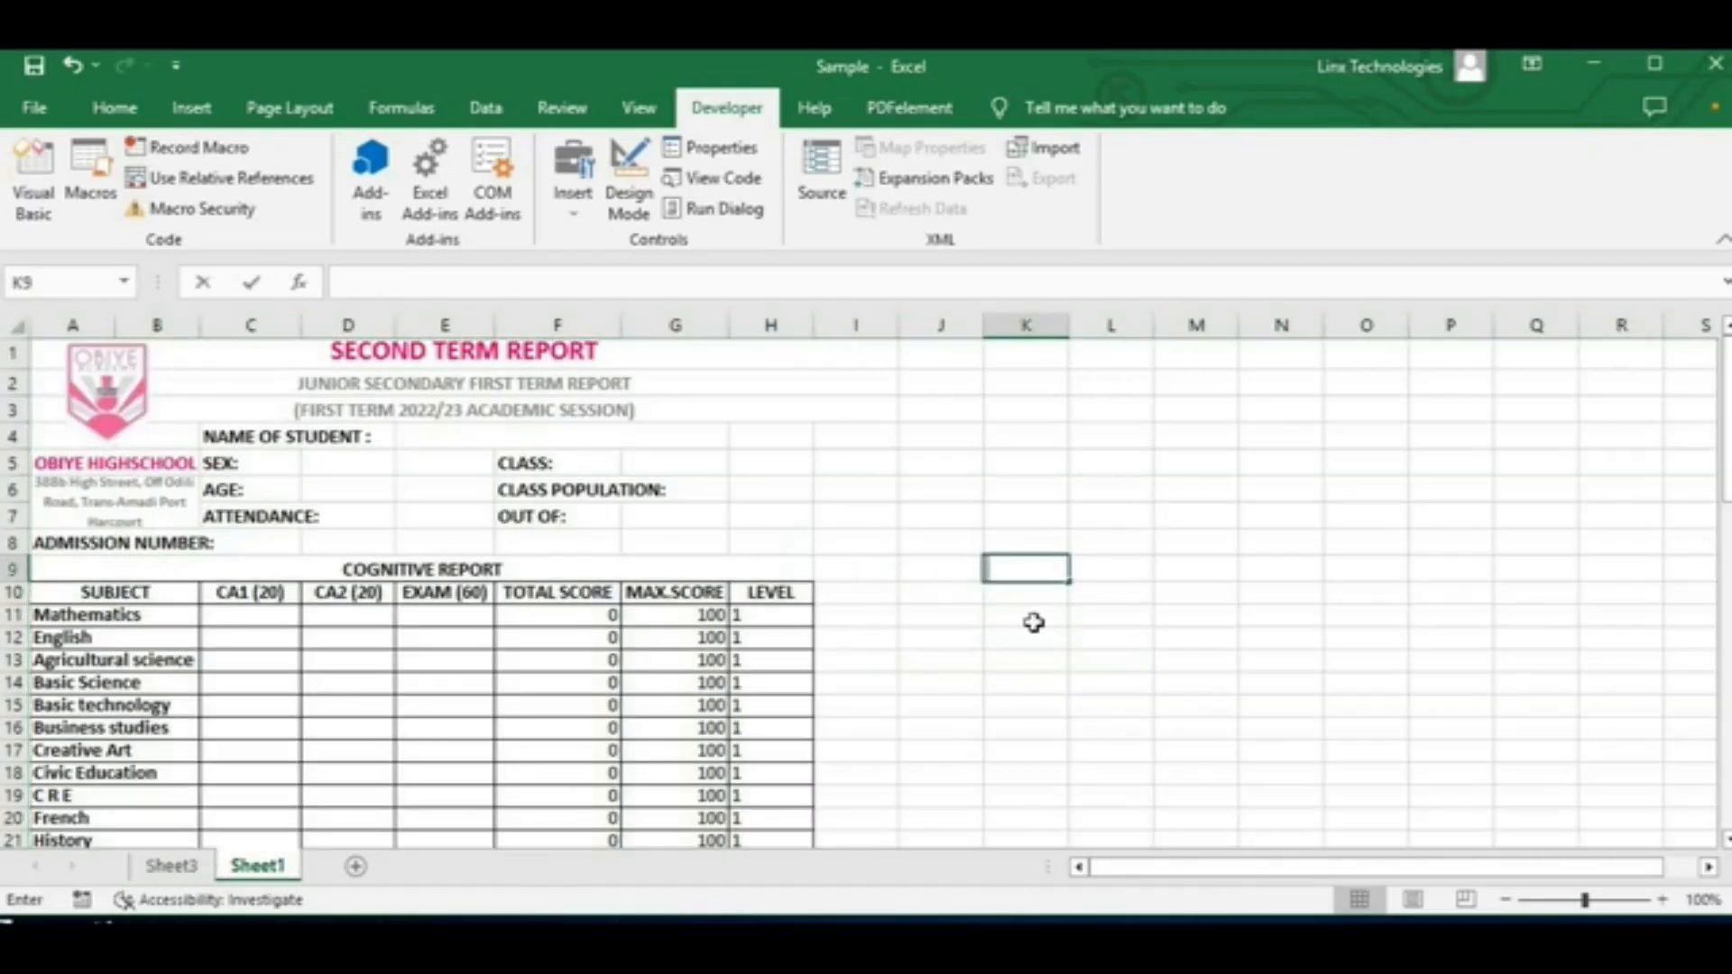
click(1028, 637)
click(183, 868)
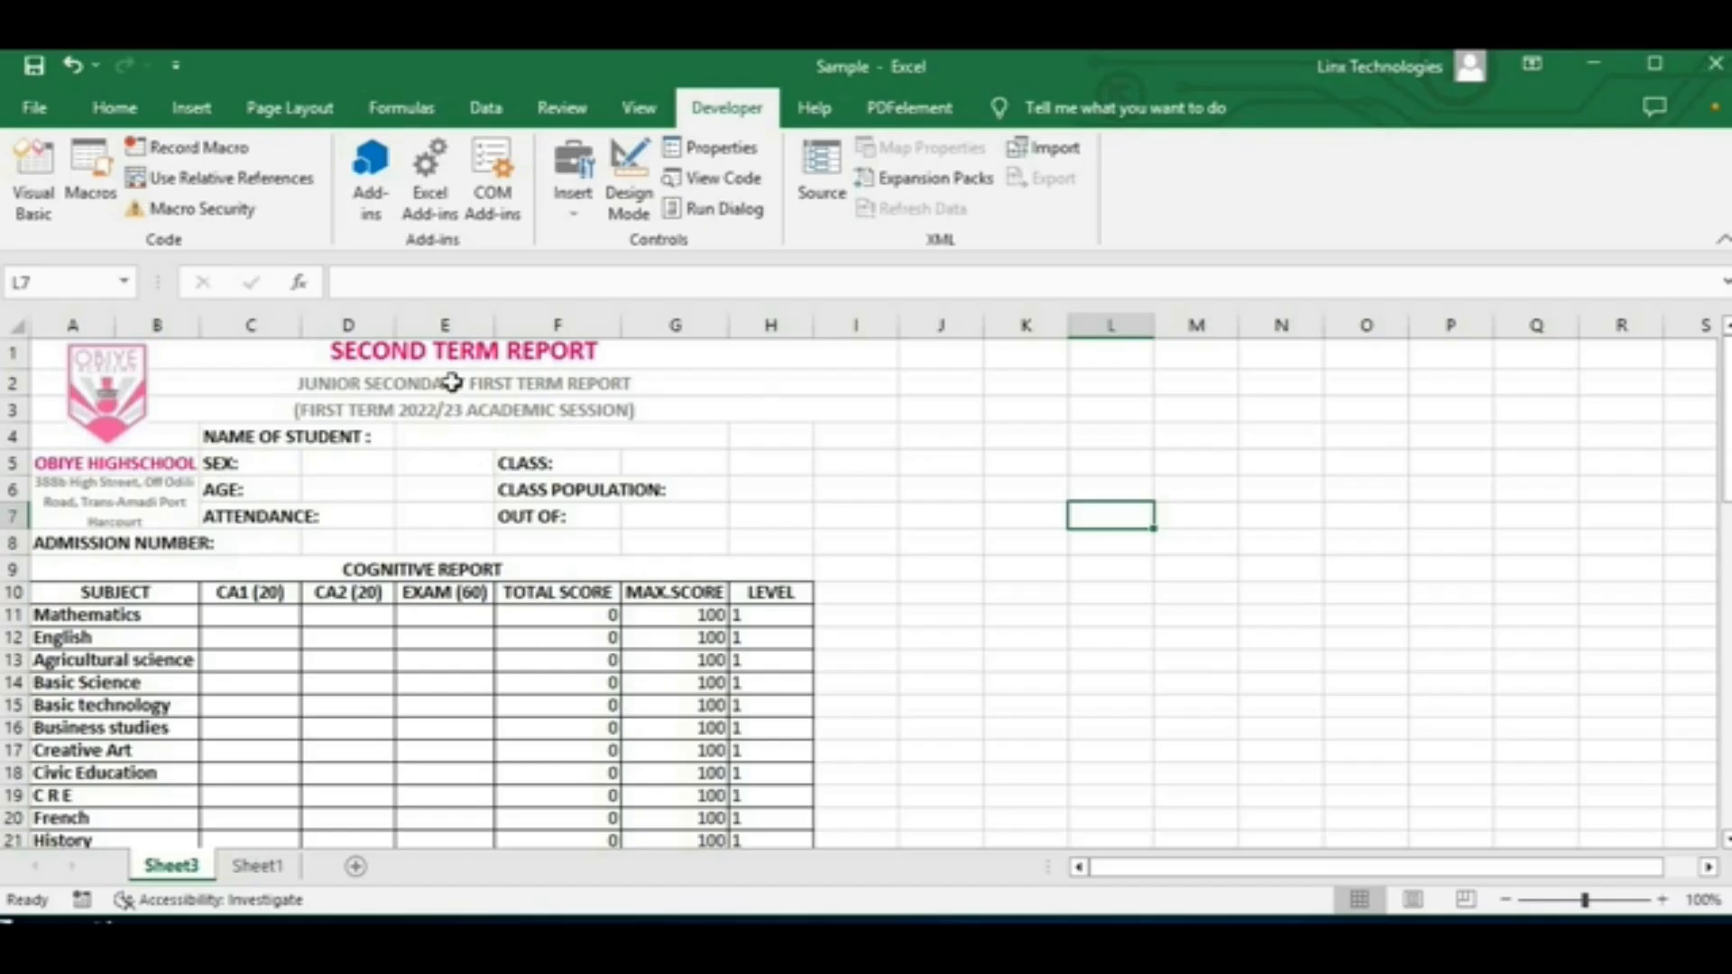
Step: Assign the Addsheet macro to the school logo picture on Sheet3
click(107, 400)
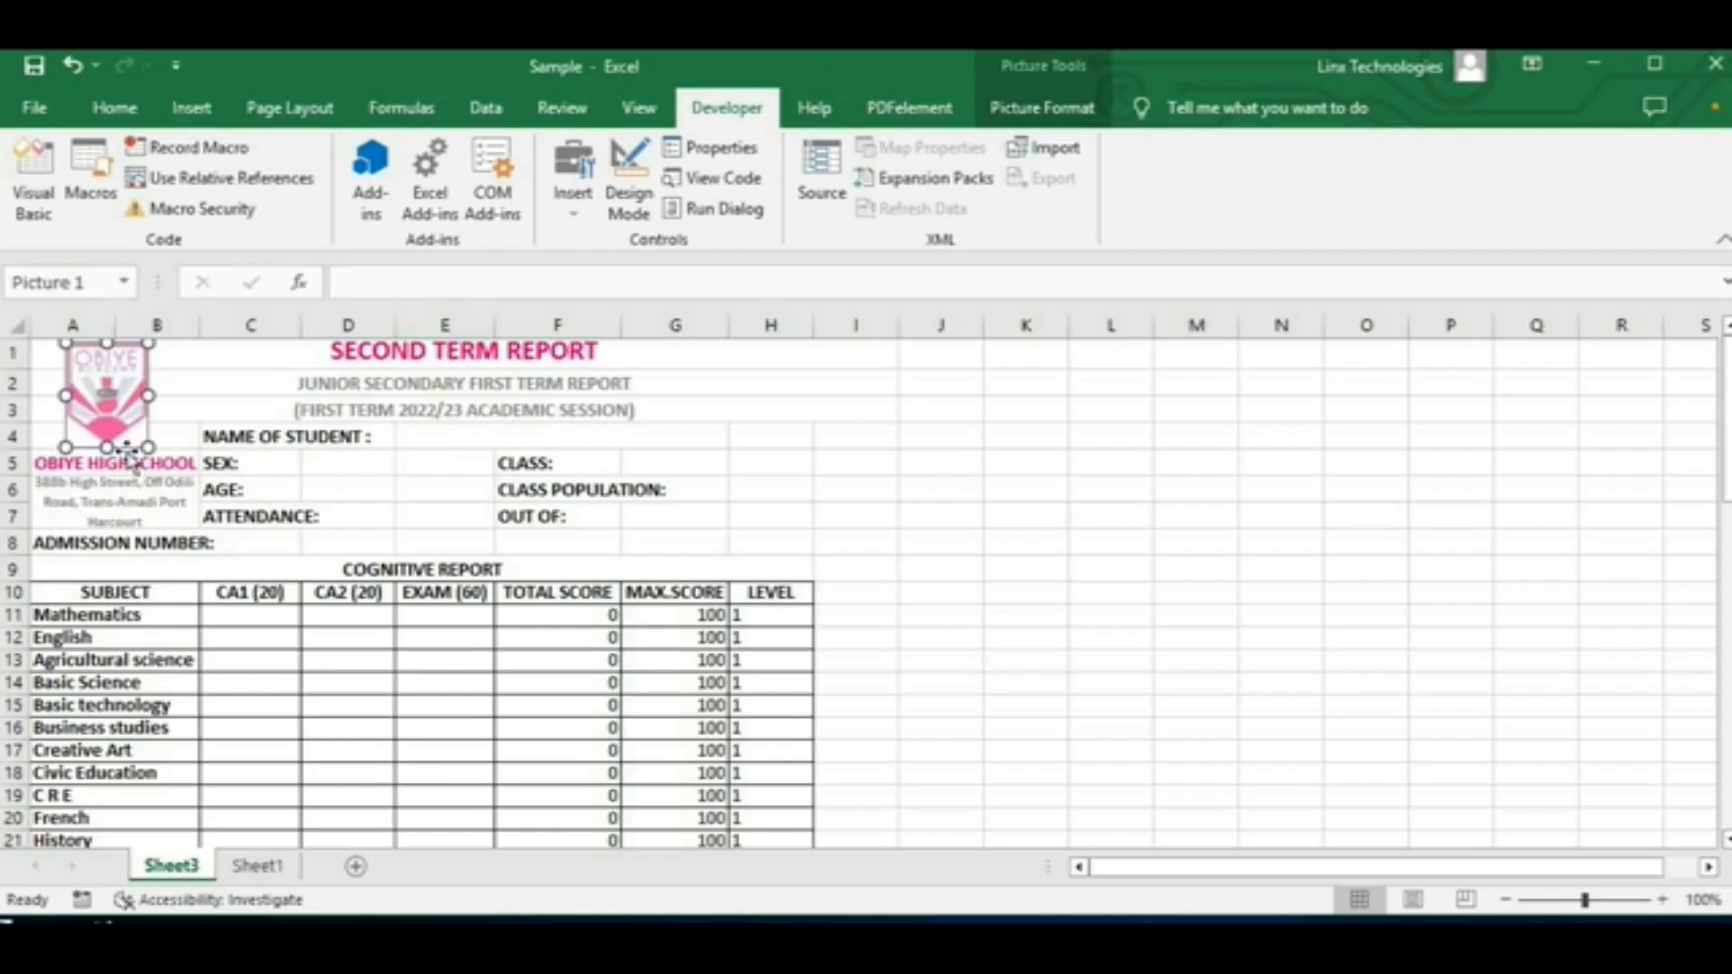
right_click(99, 365)
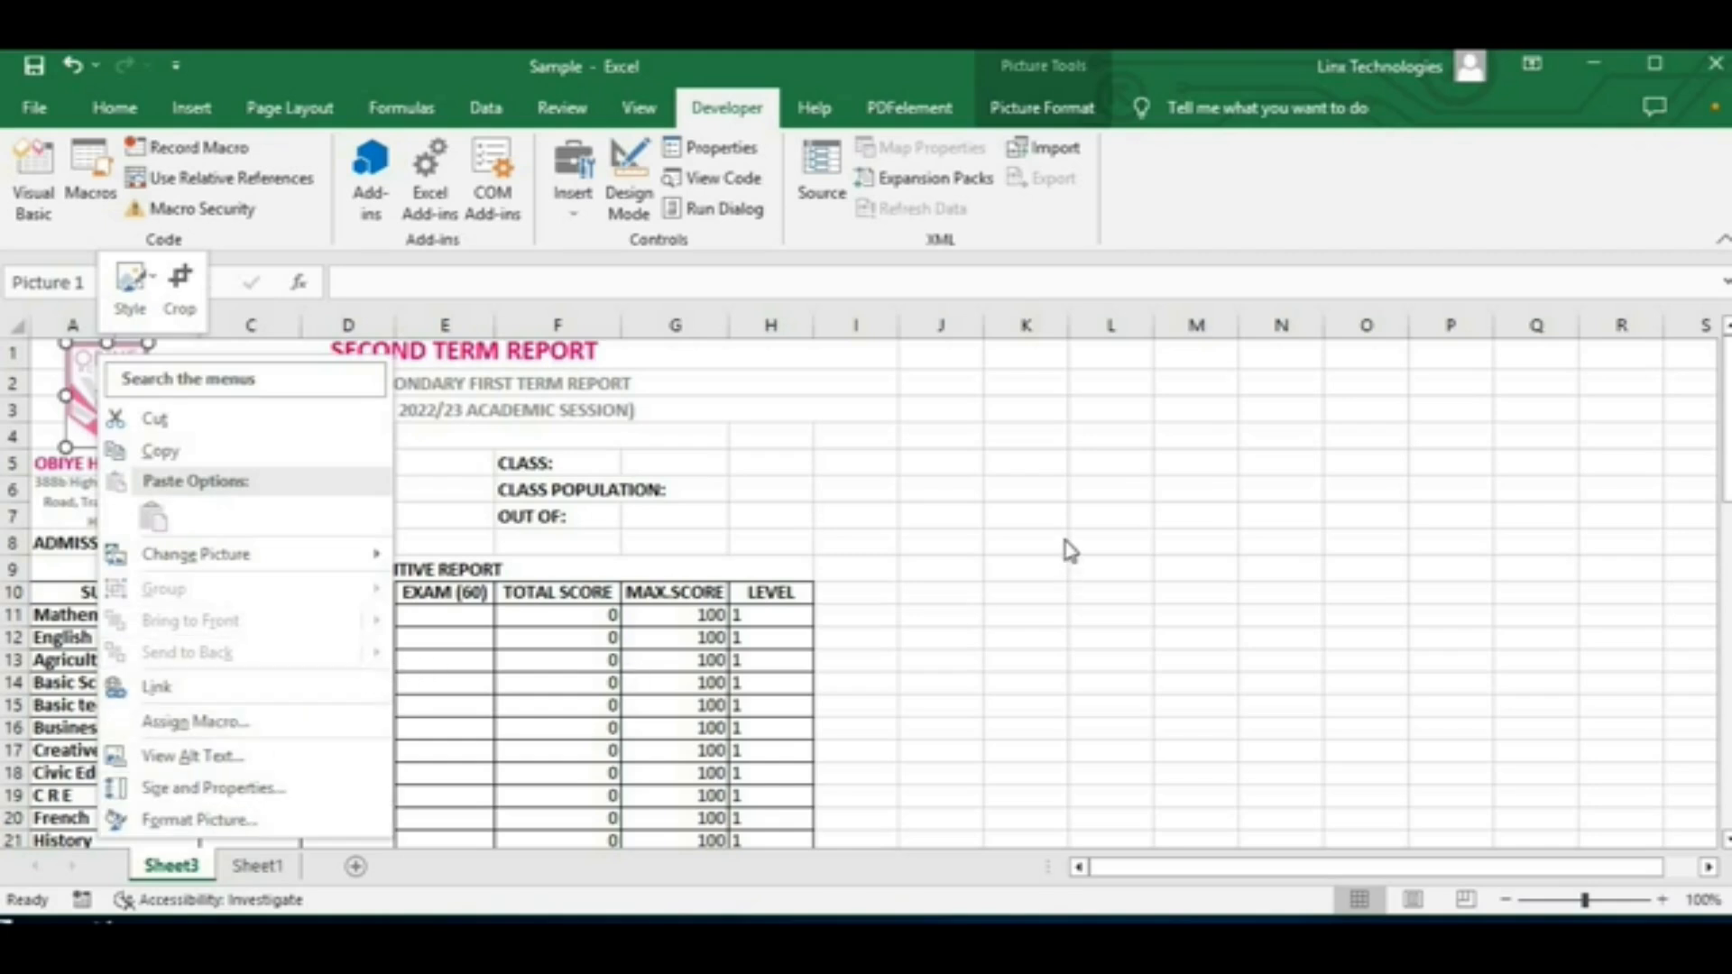
key(Escape)
scroll(181, 487, down, 1)
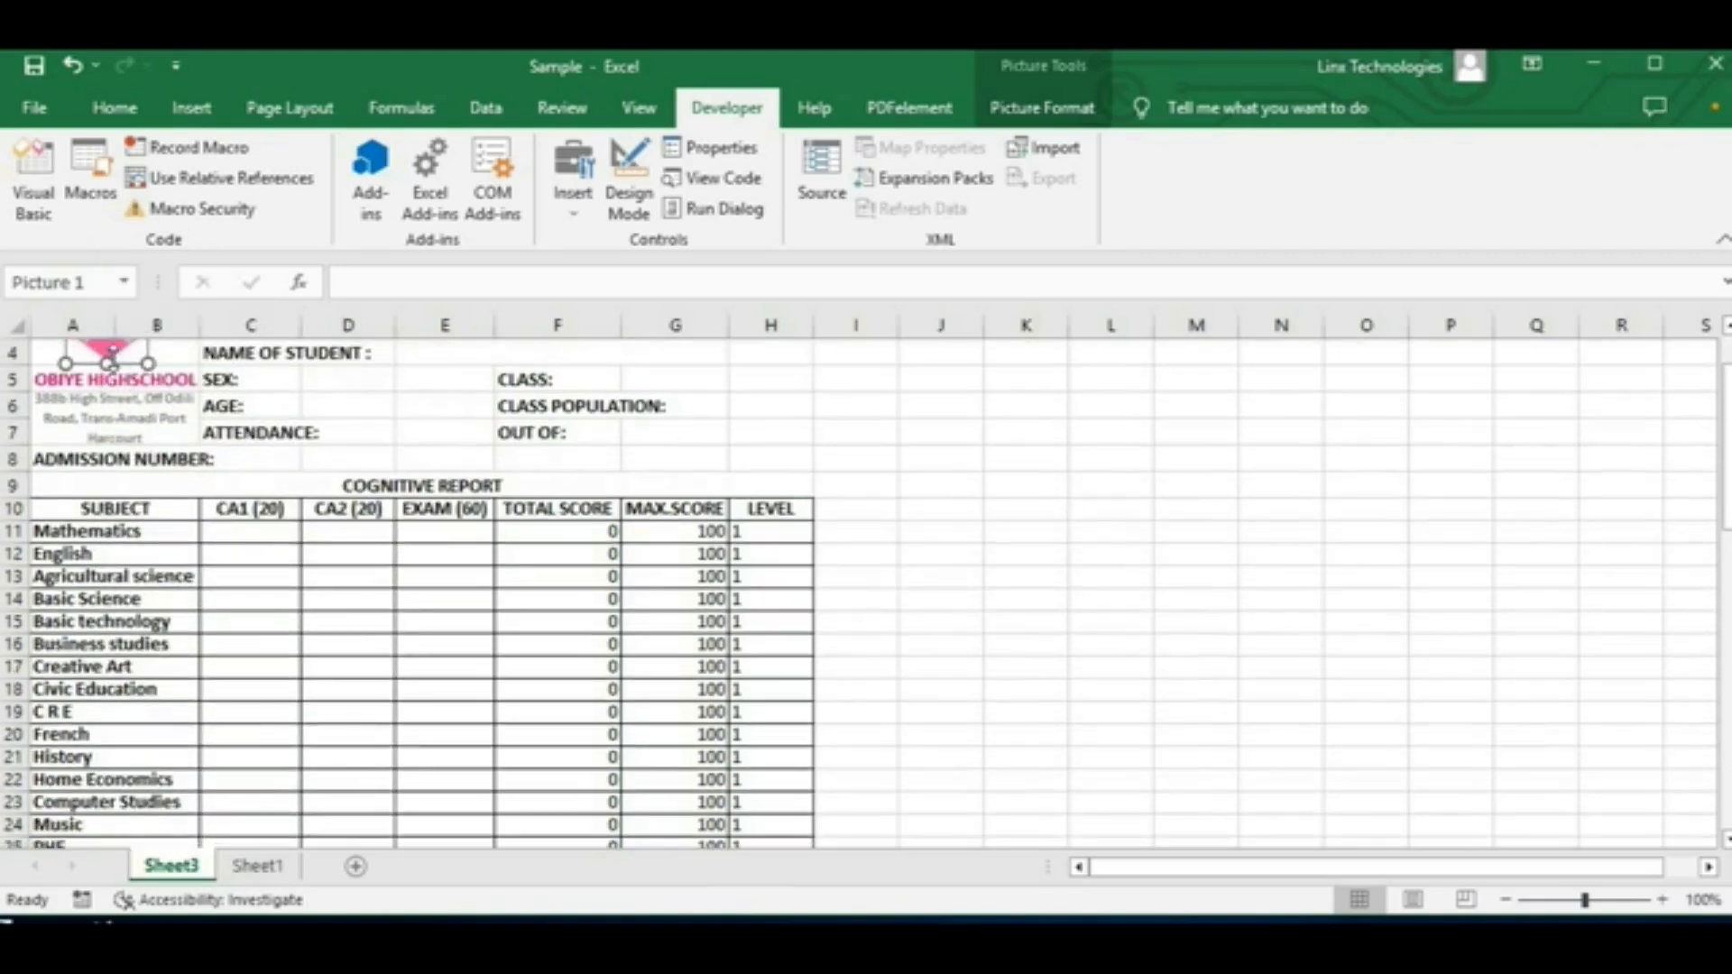
right_click(115, 348)
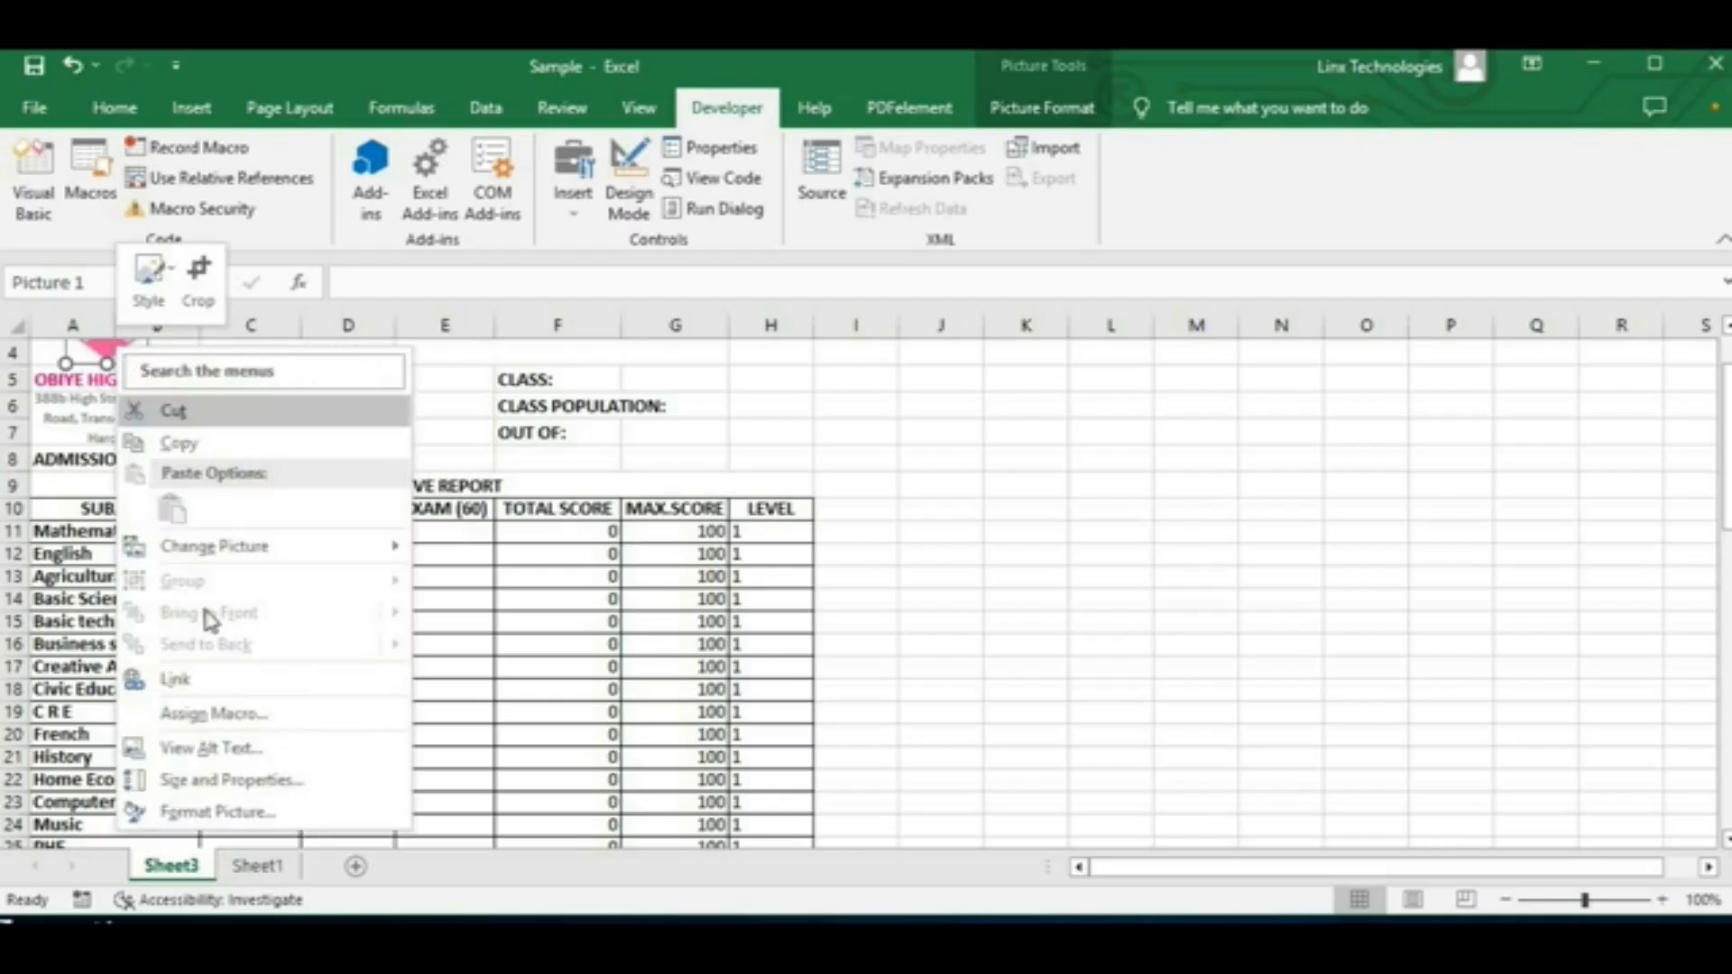
click(263, 719)
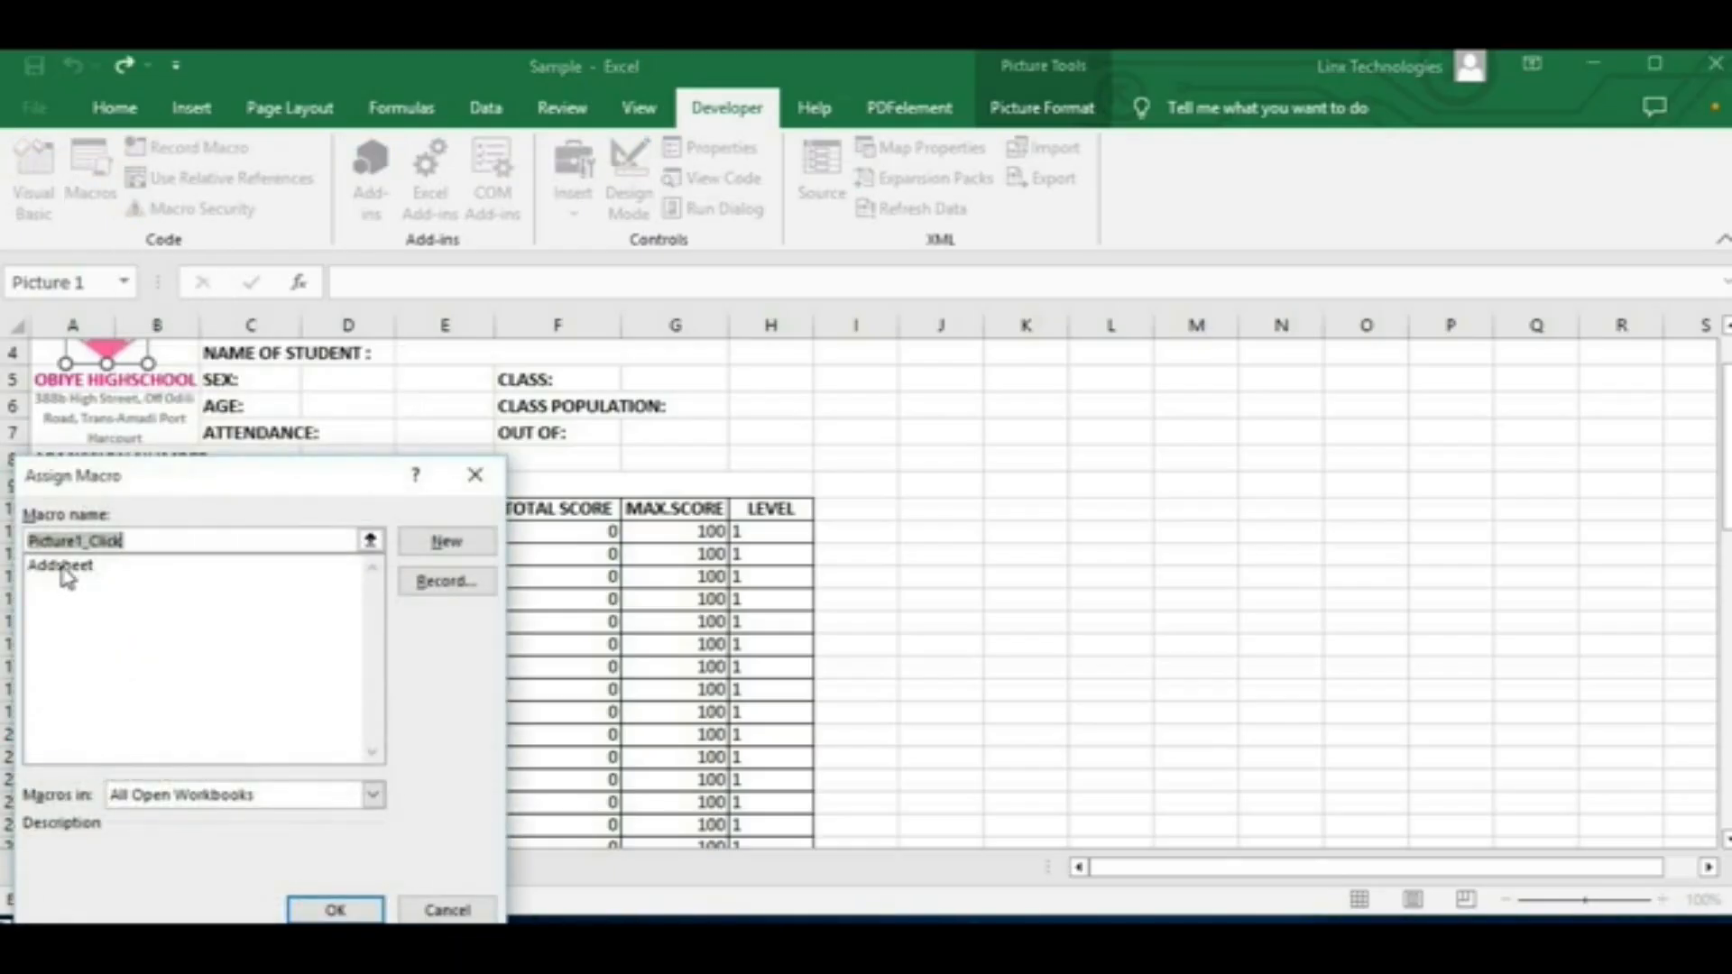
click(62, 570)
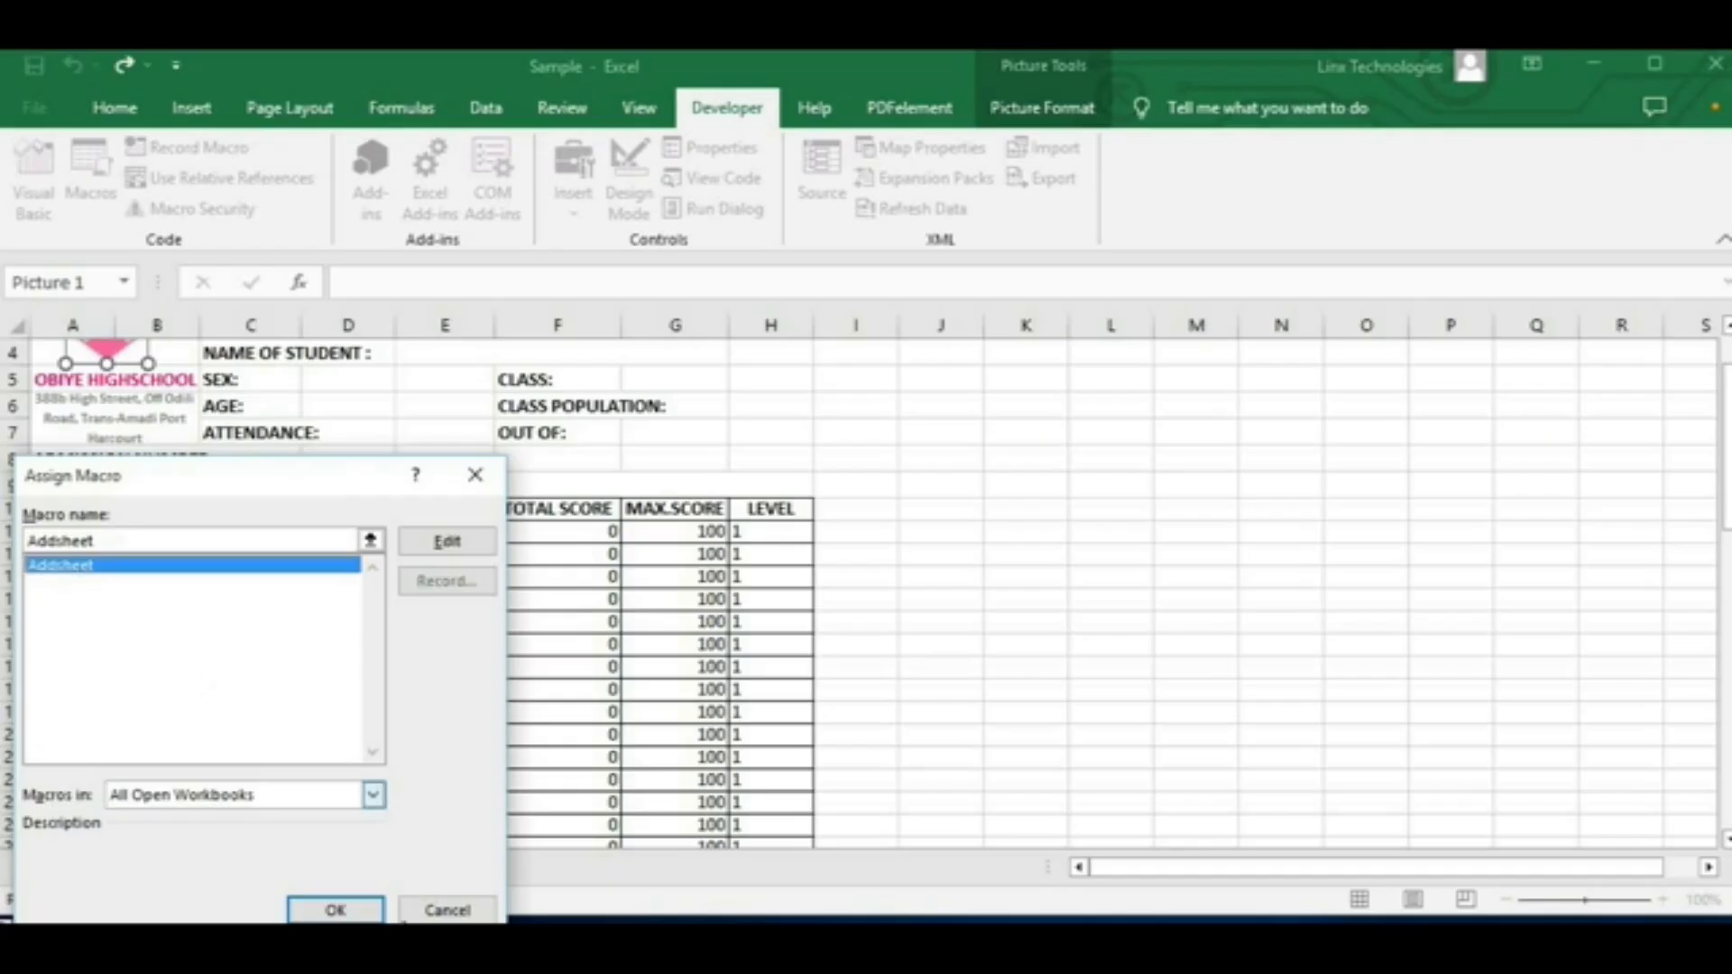
click(336, 910)
click(965, 533)
scroll(191, 478, up, 1)
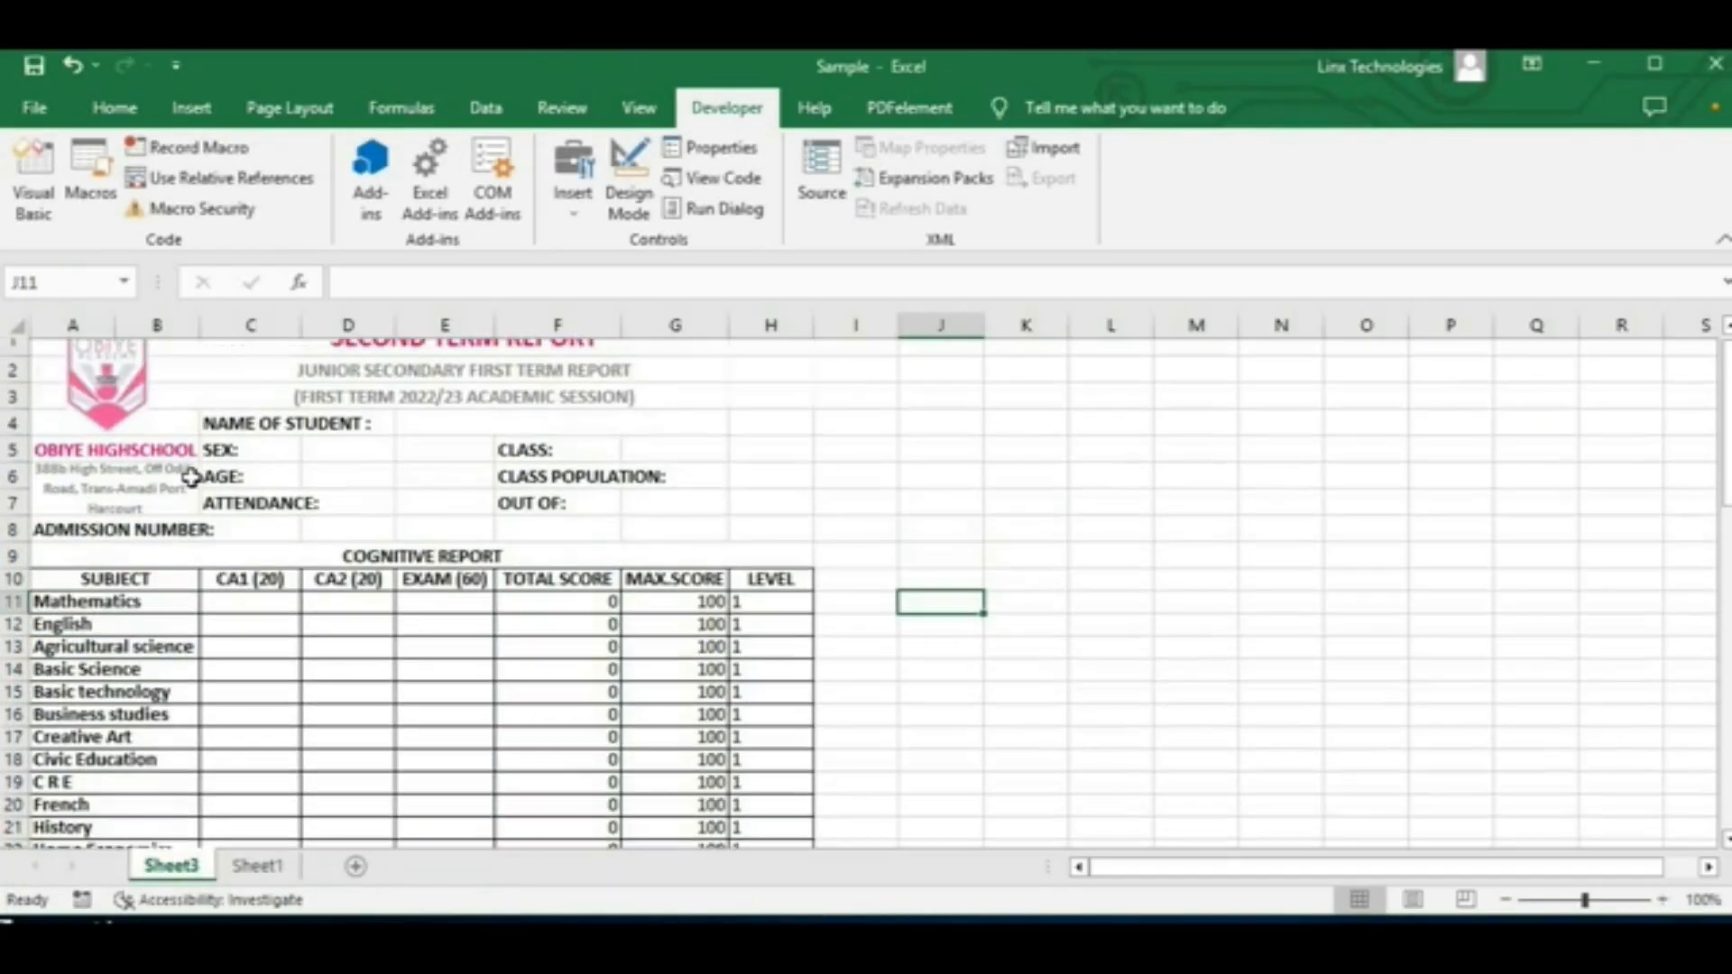
Step: Run the macro five times from the school logo to add five more copies of the report sheet
click(103, 406)
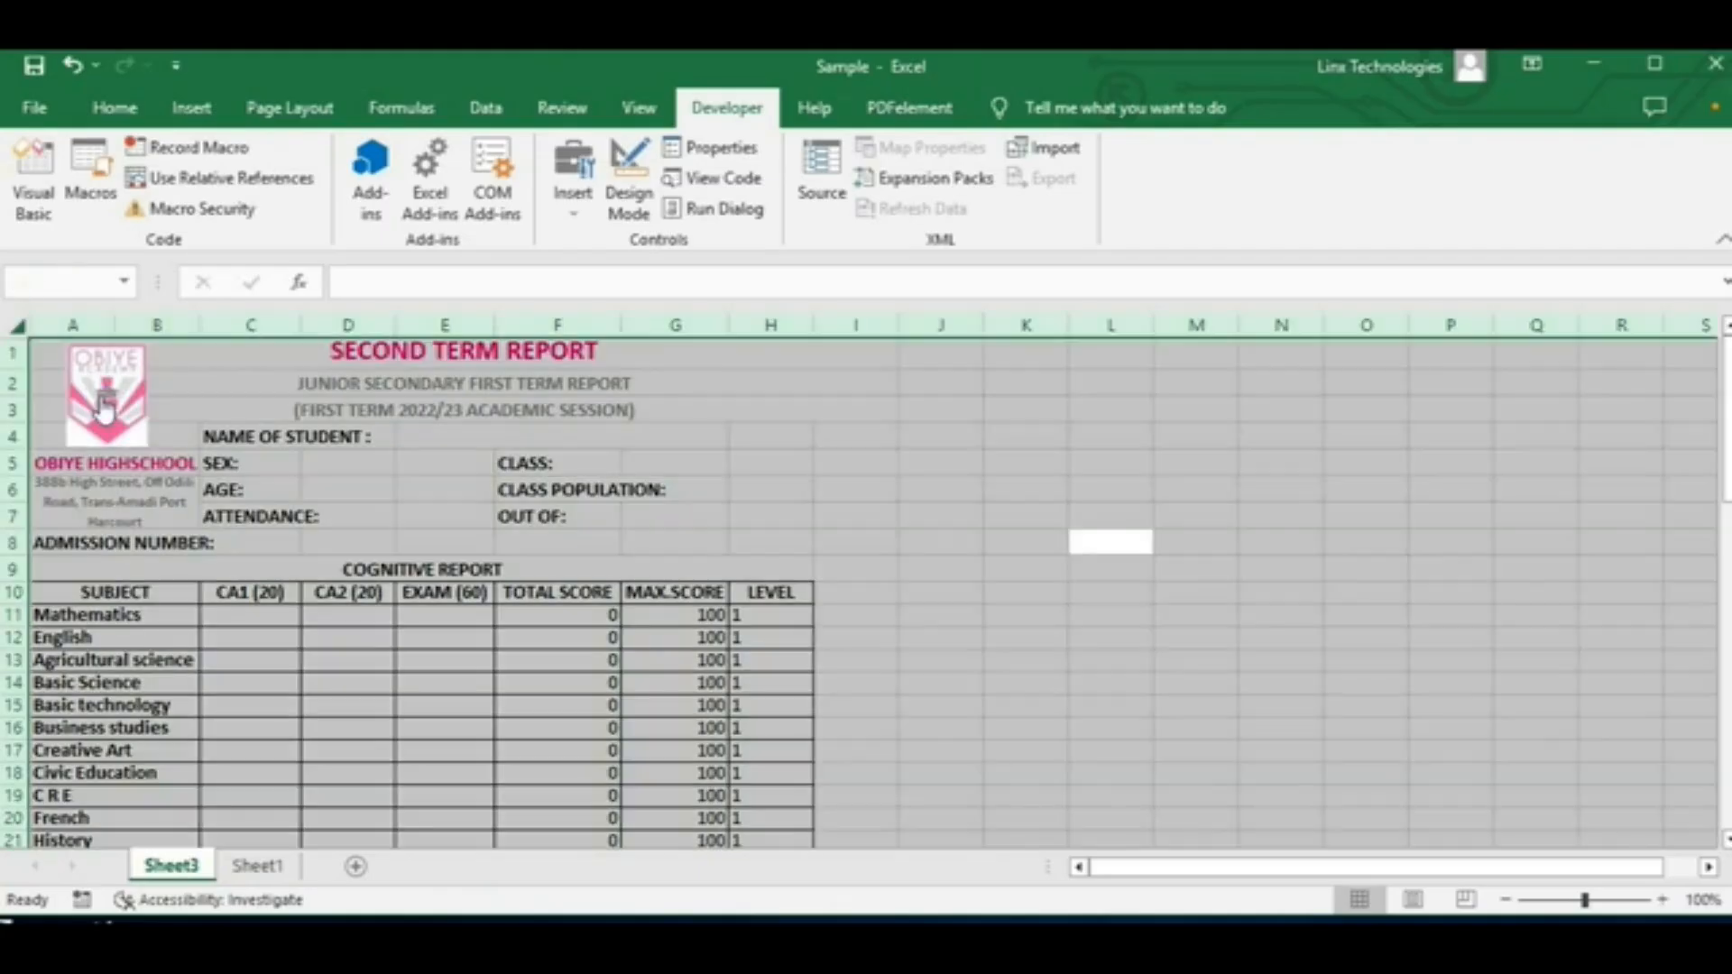
click(1204, 521)
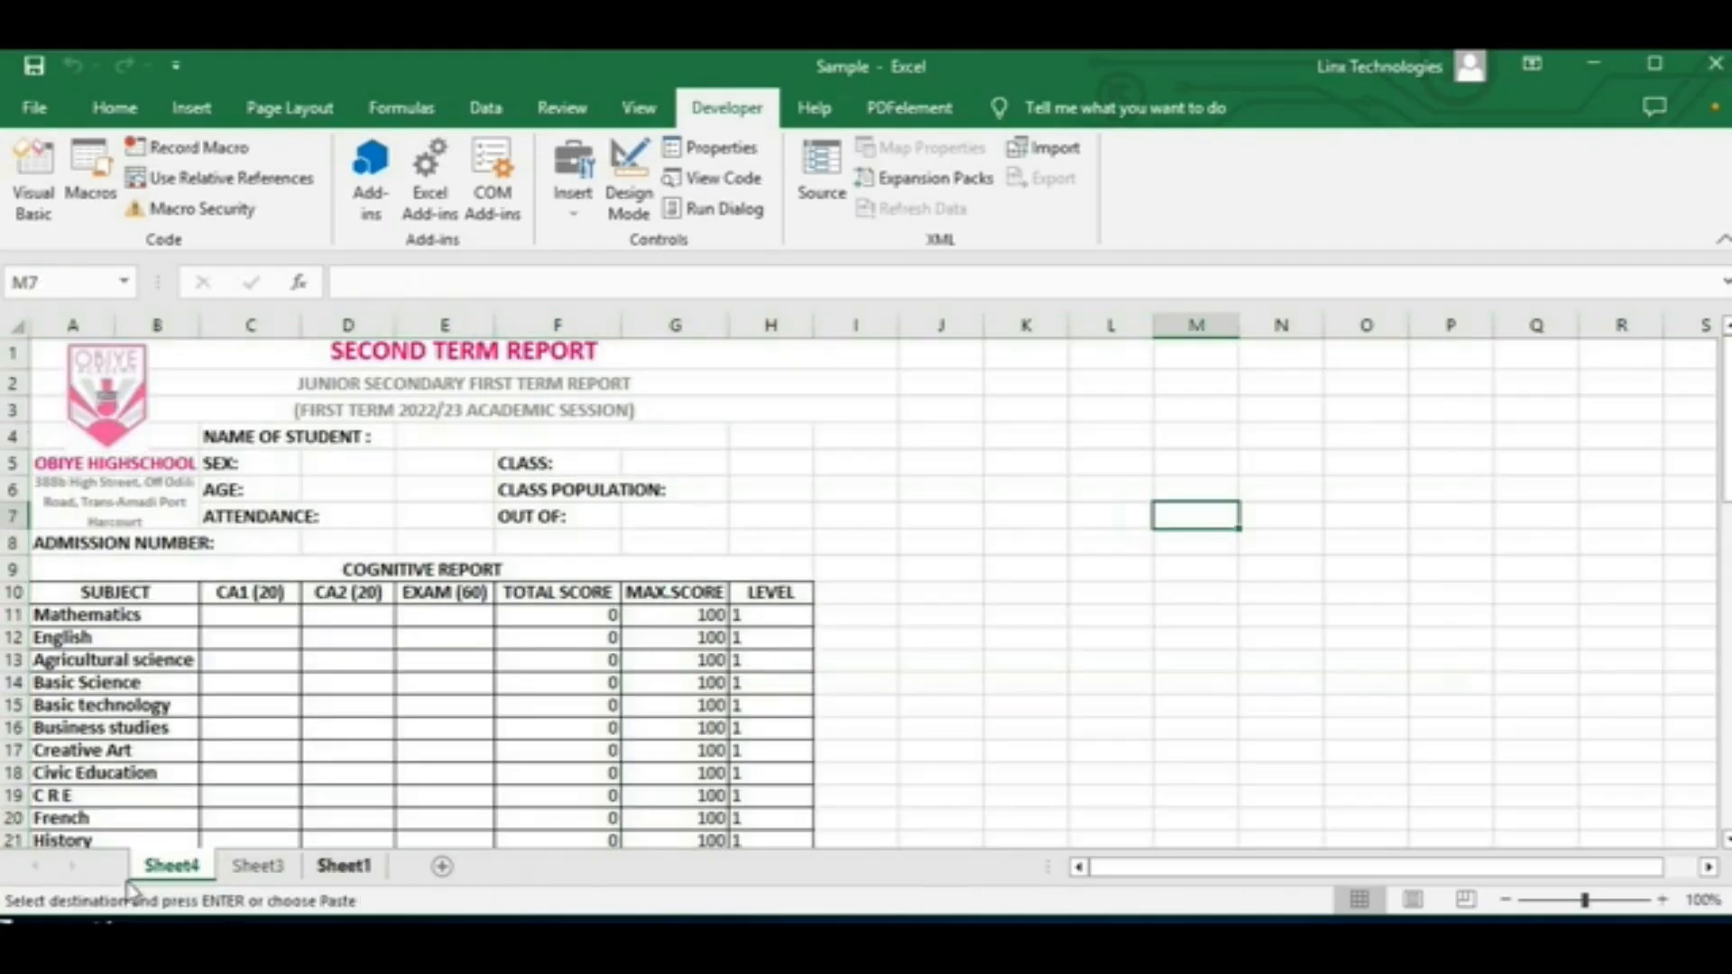
click(110, 419)
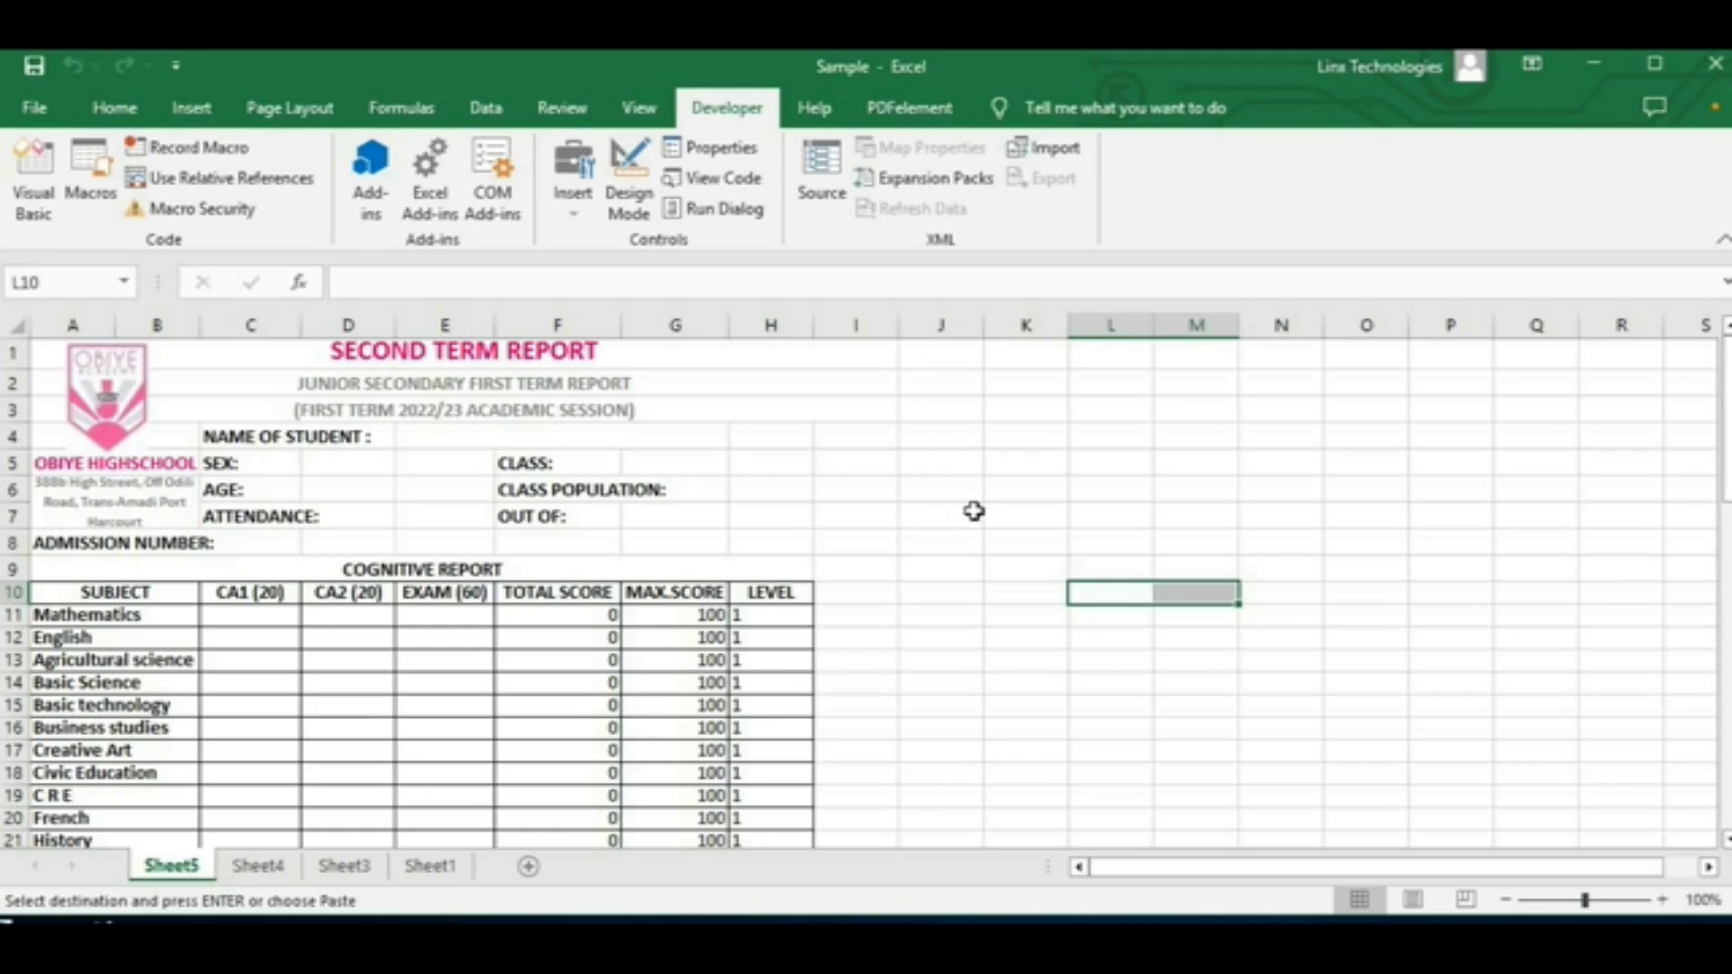
click(119, 422)
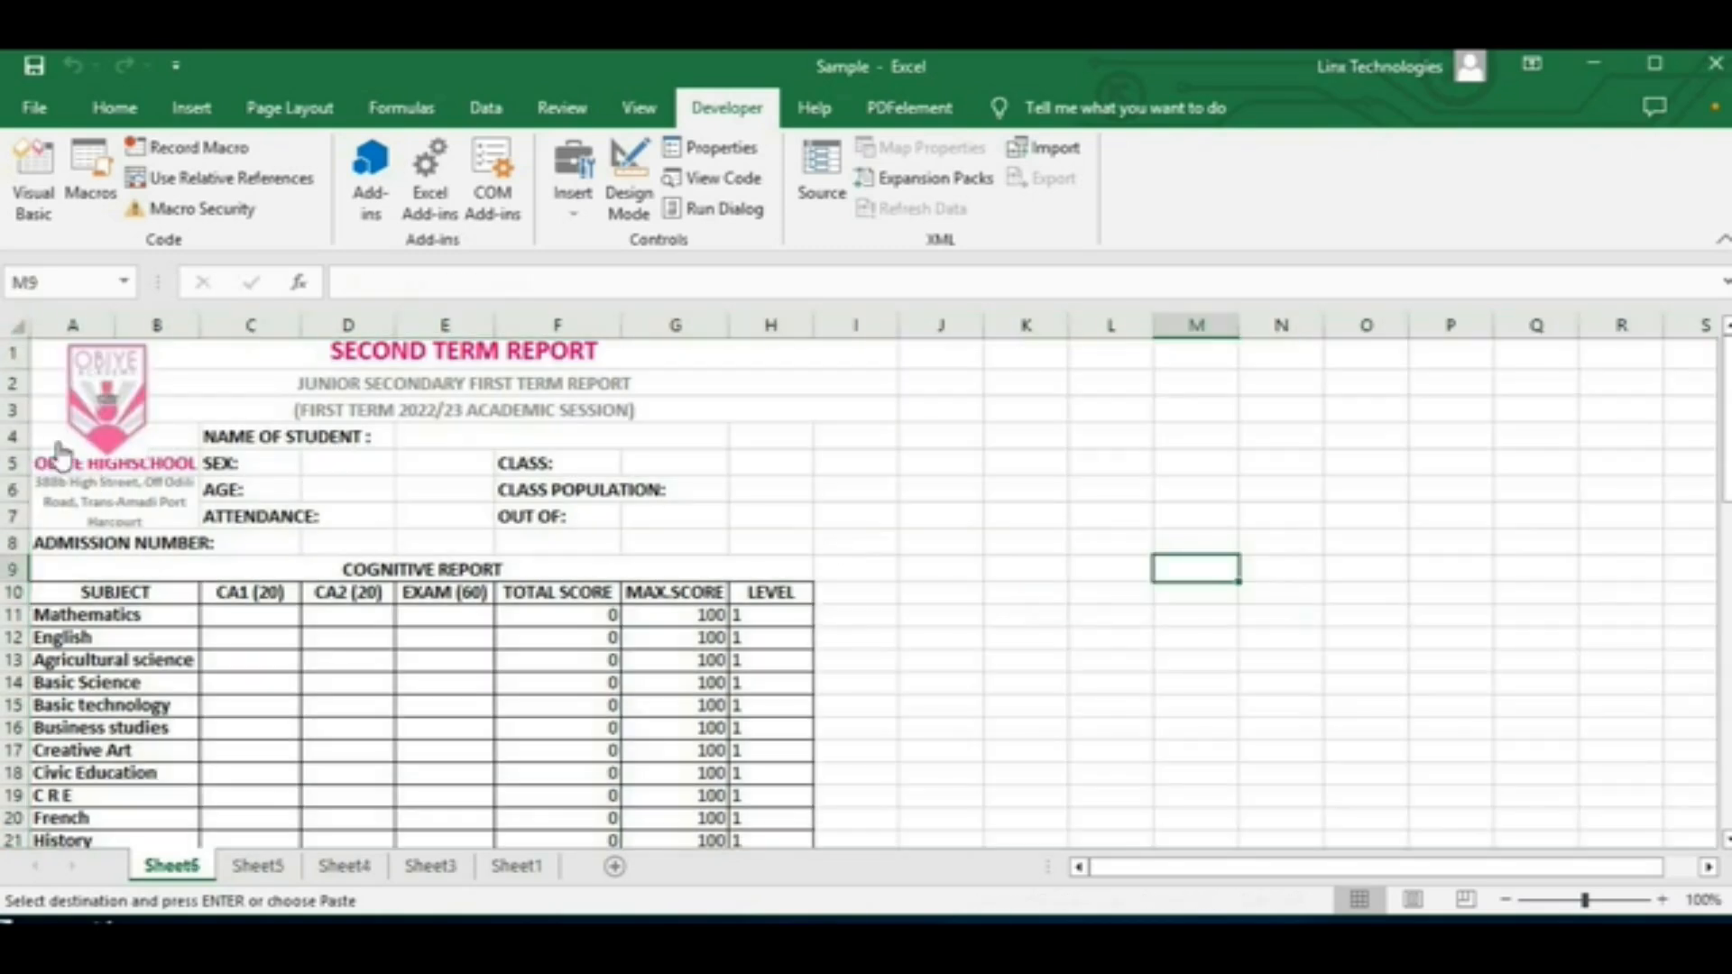
click(115, 428)
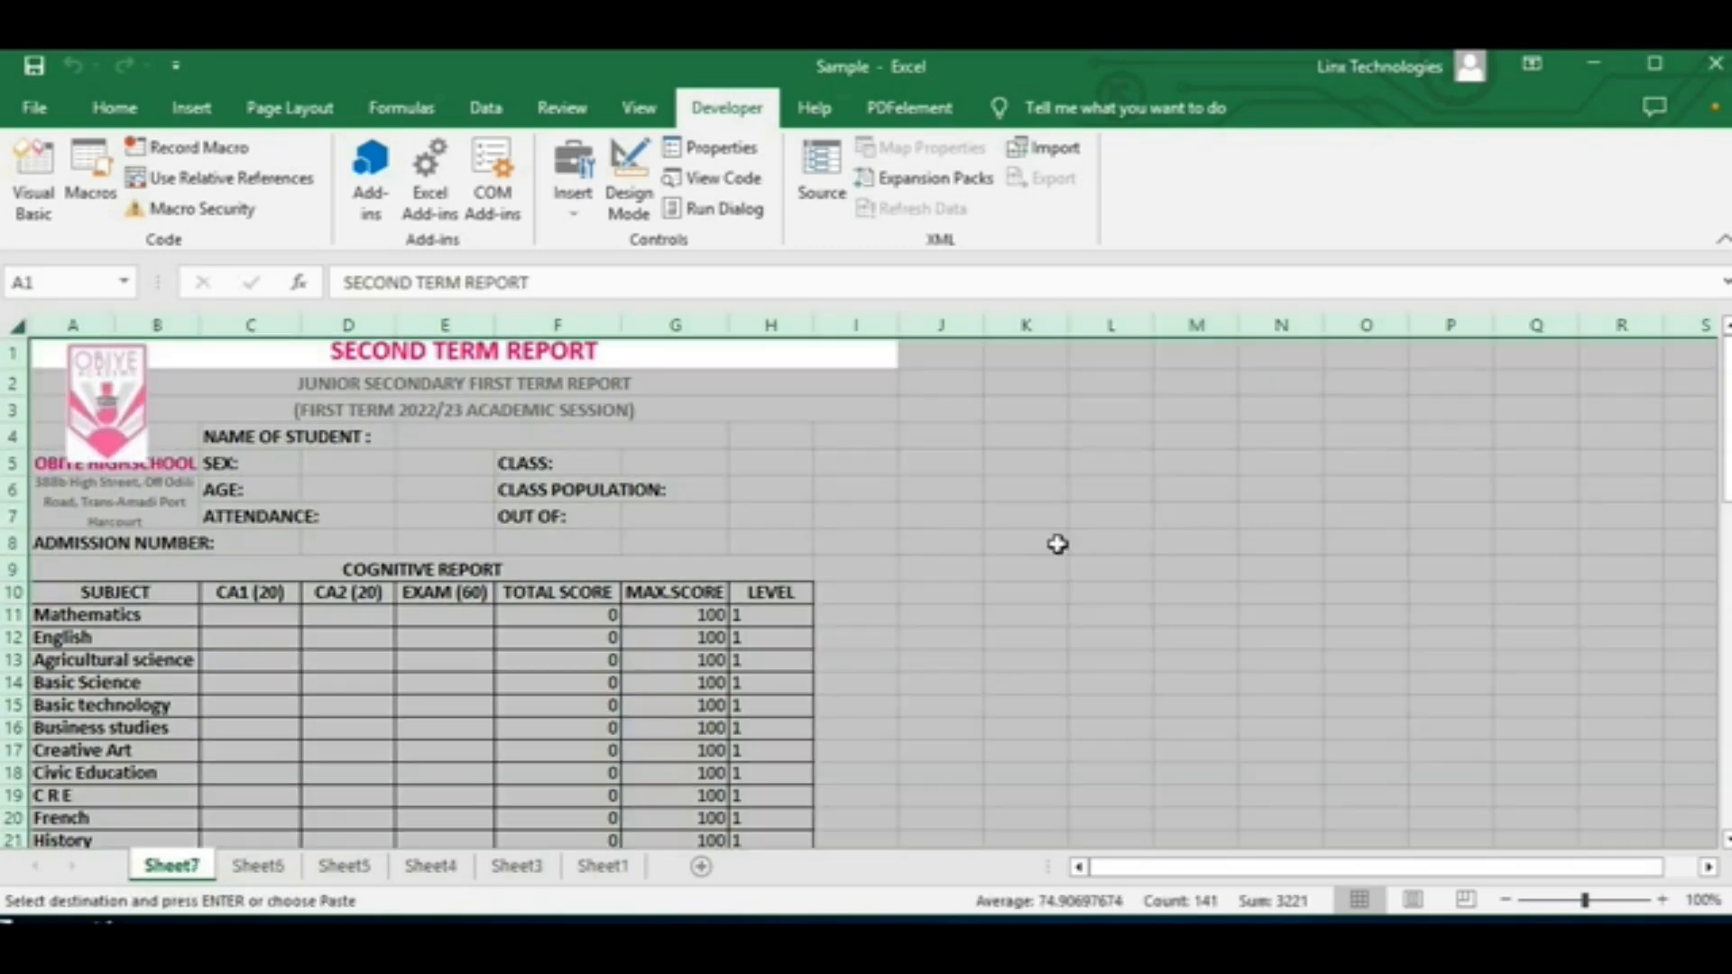
click(129, 428)
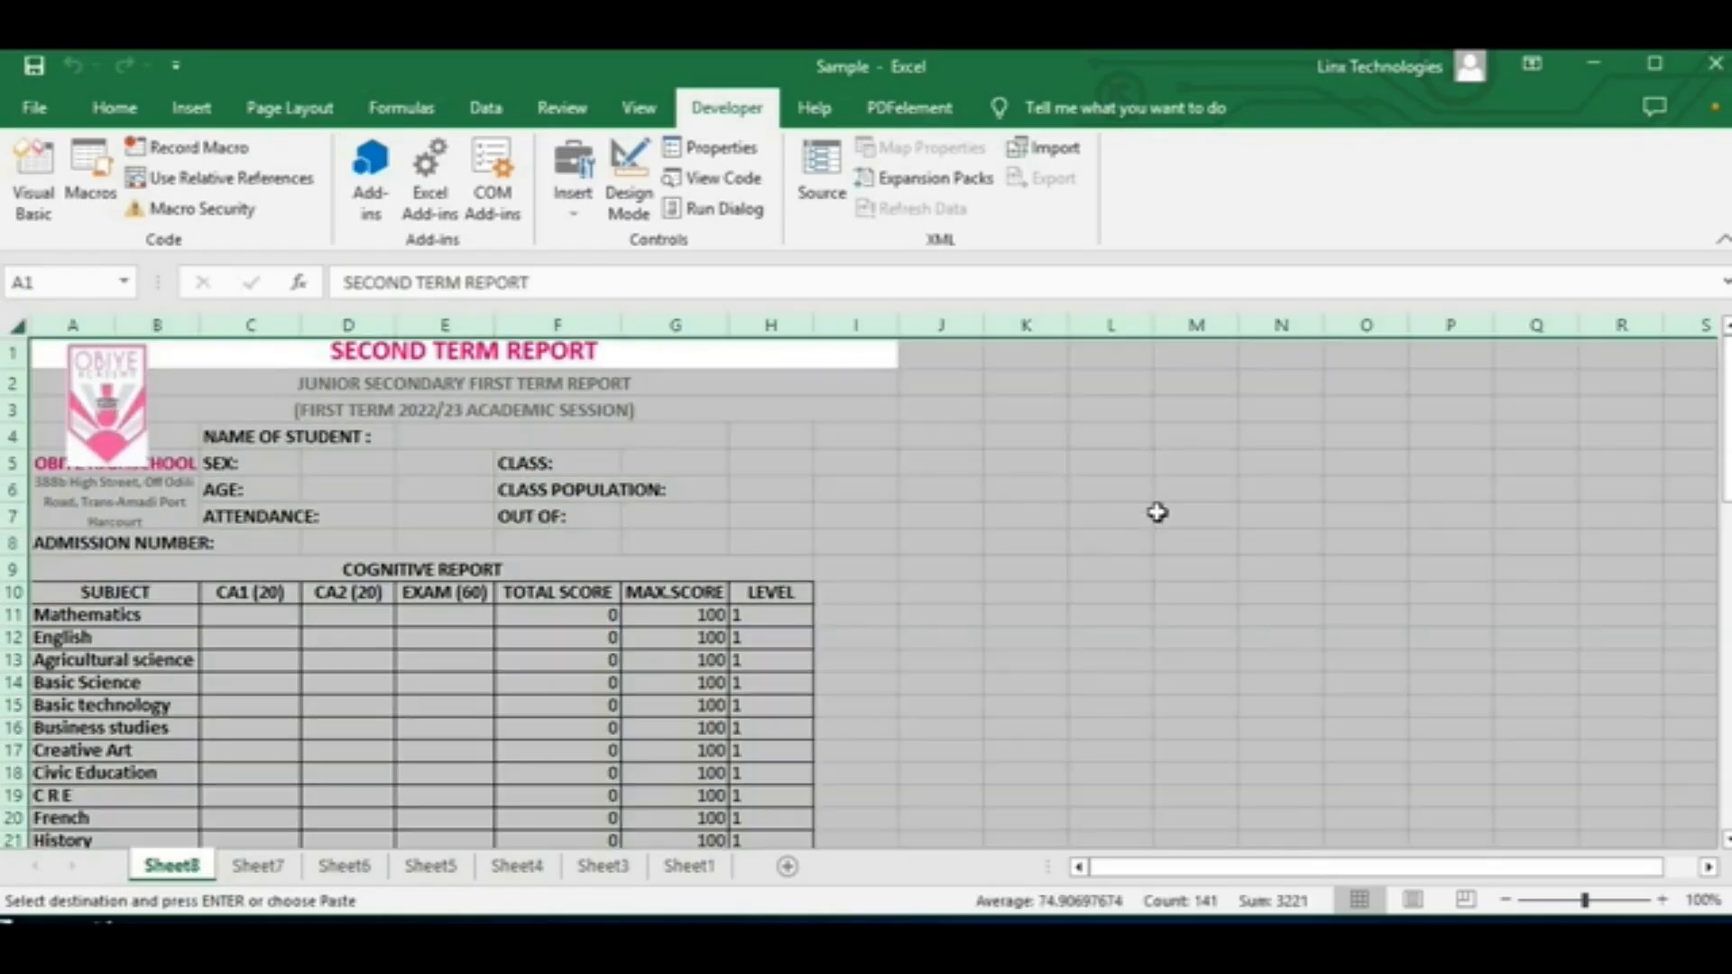
click(1158, 512)
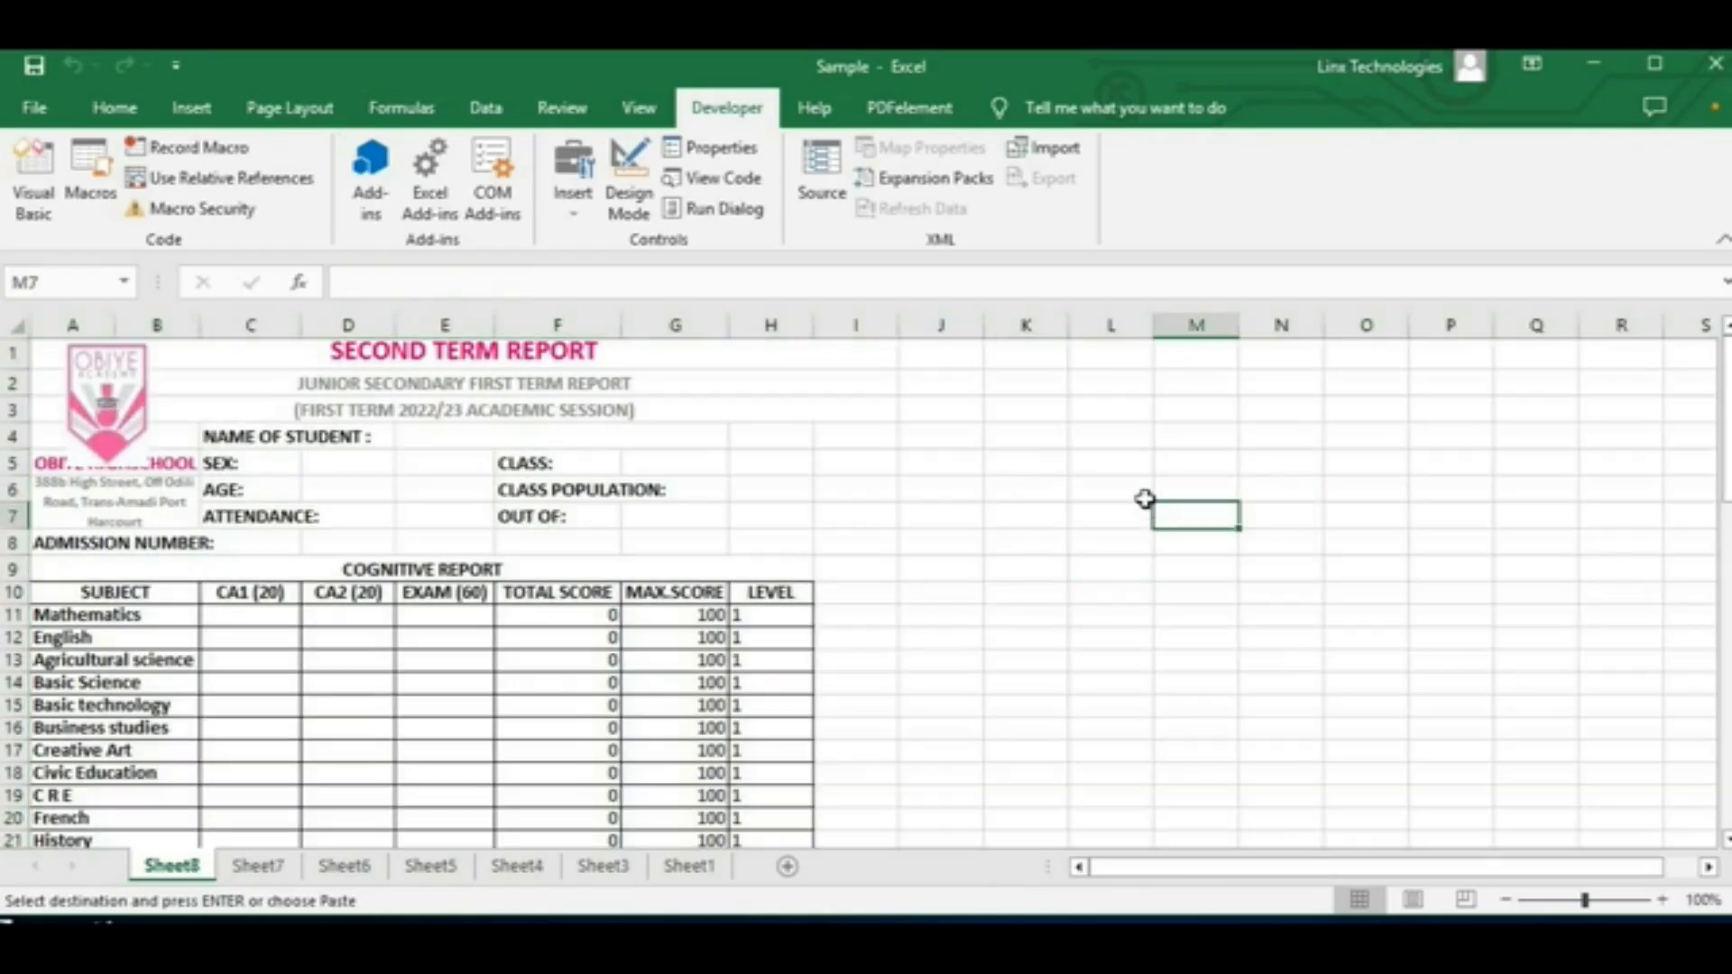